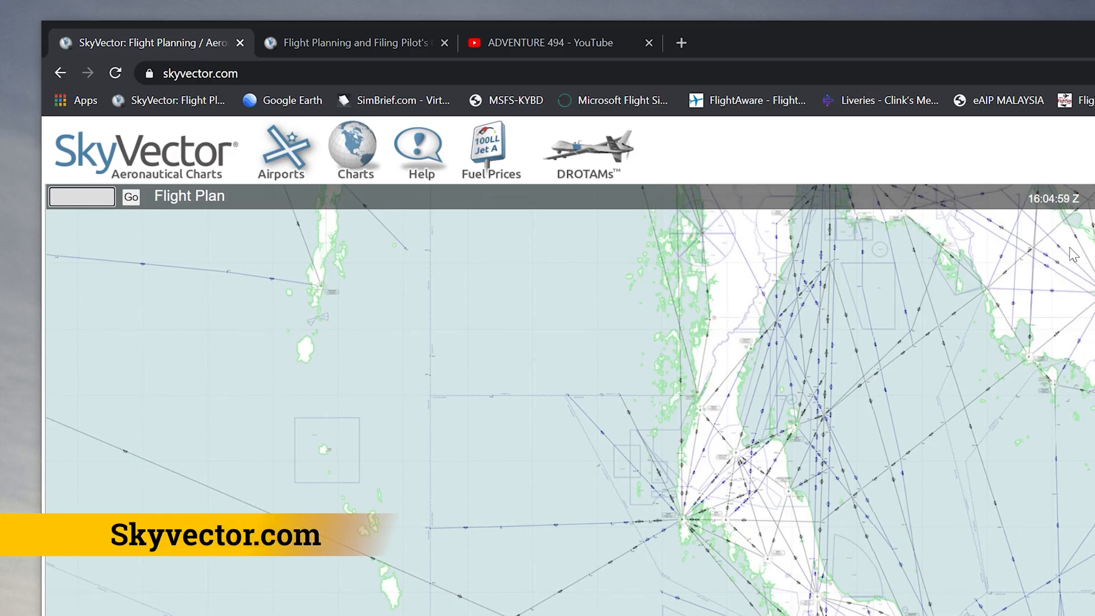
- Search the aeronautical chart for the airport with ICAO code WMKK
key(ctrl+l)
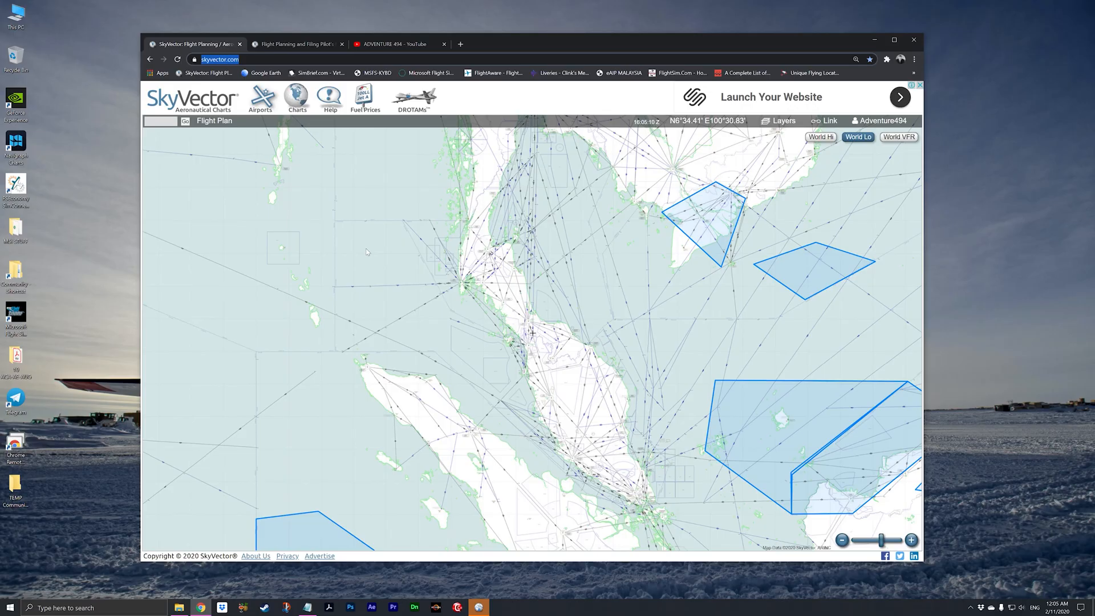
drag(591, 443, 583, 383)
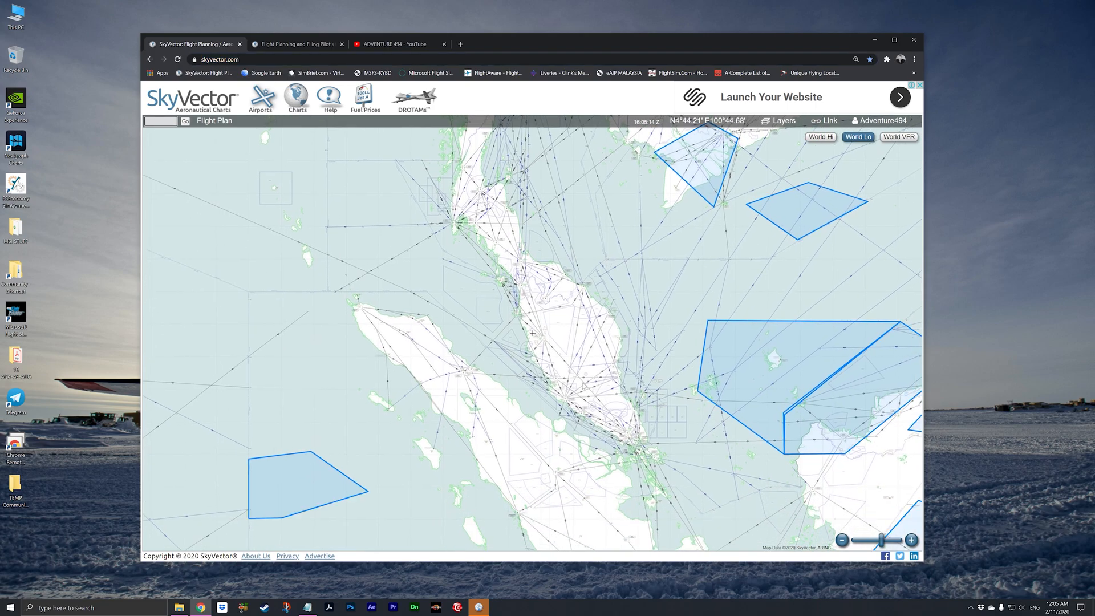
drag(582, 255, 590, 273)
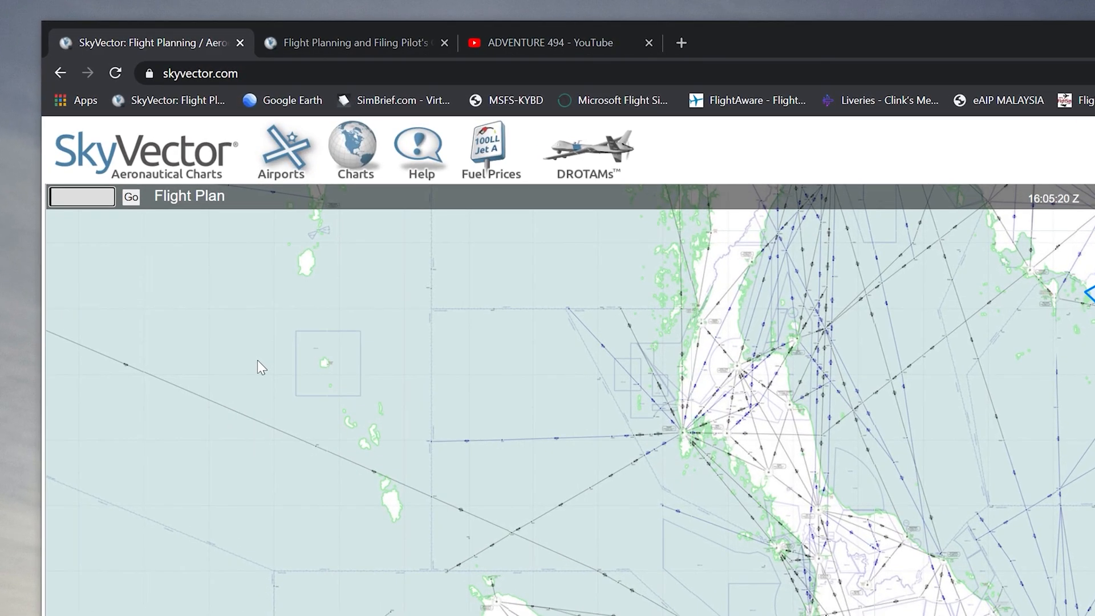
text(wm)
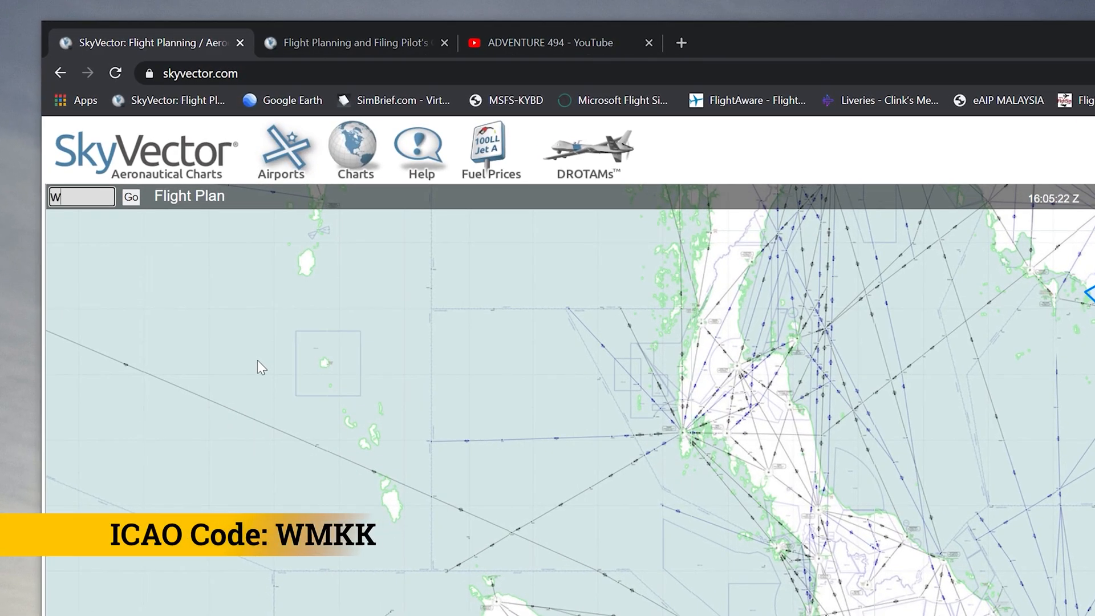
text(kk)
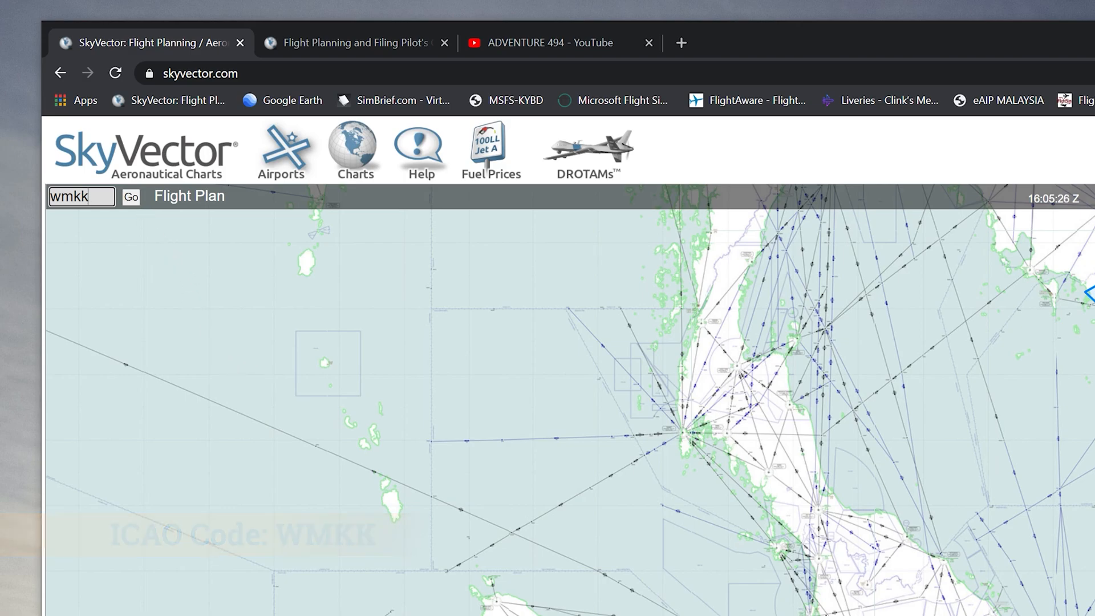
drag(108, 196, 46, 193)
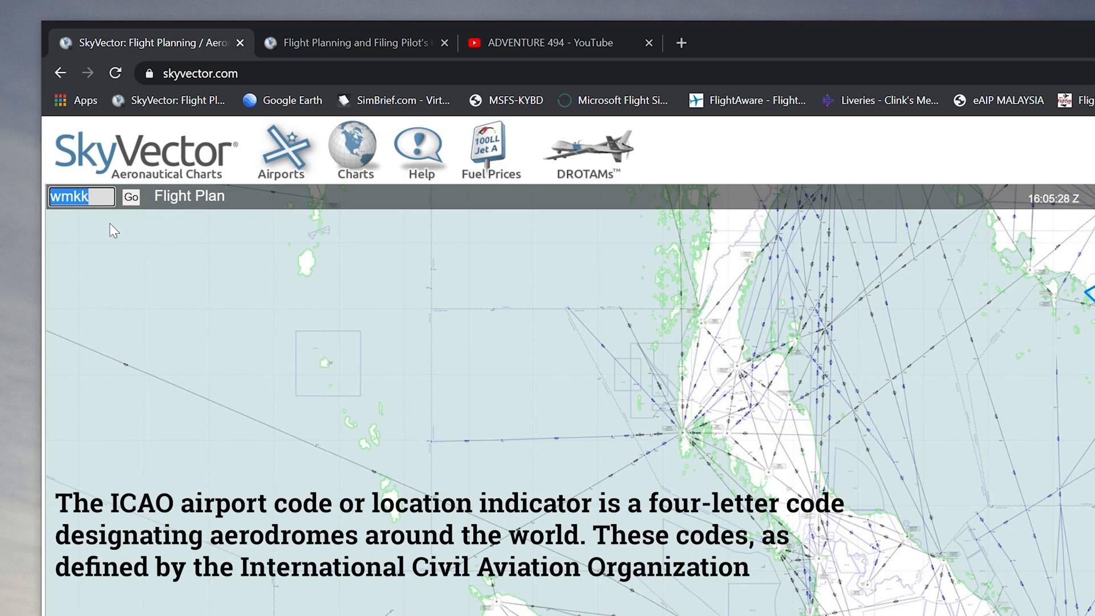
click(131, 198)
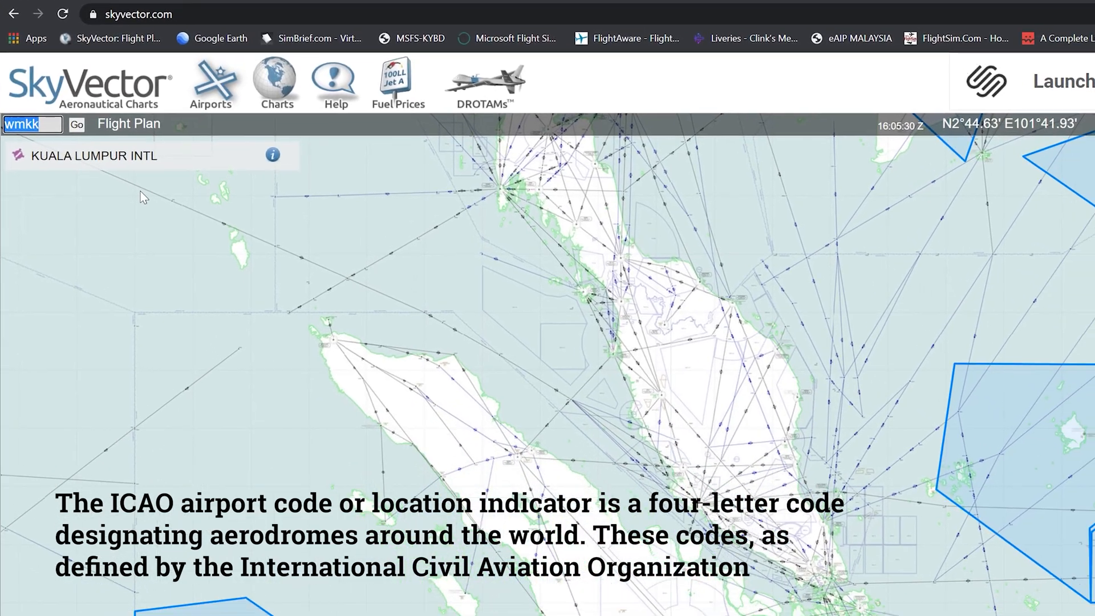
- Examine the World Hi and World VFR charts around Kuala Lumpur, including the VFR coverage of the Chicago area
scroll(595, 402, up, 3)
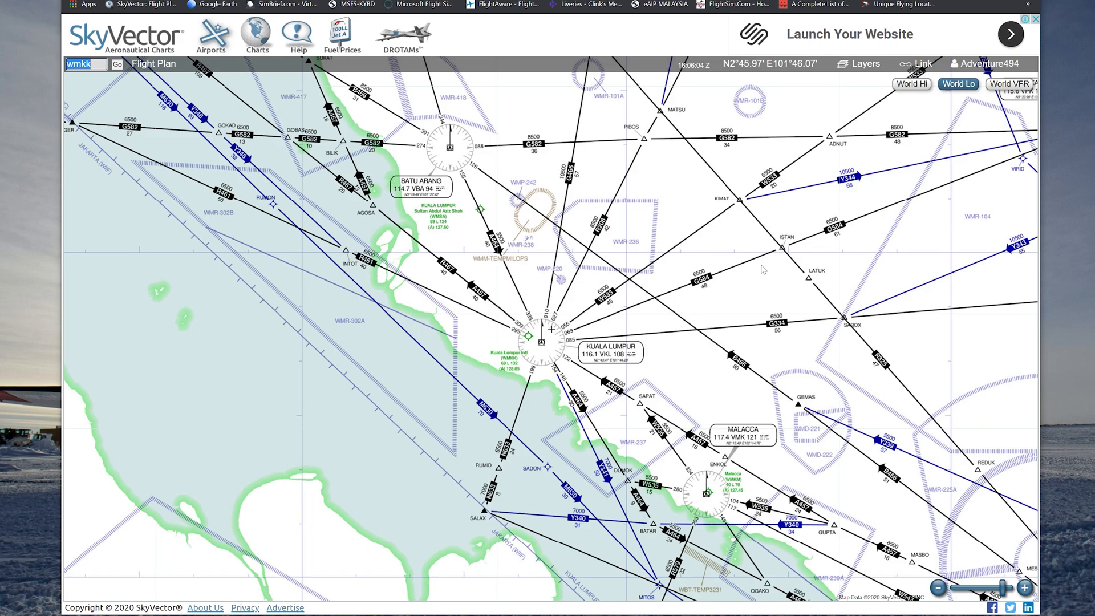
click(913, 84)
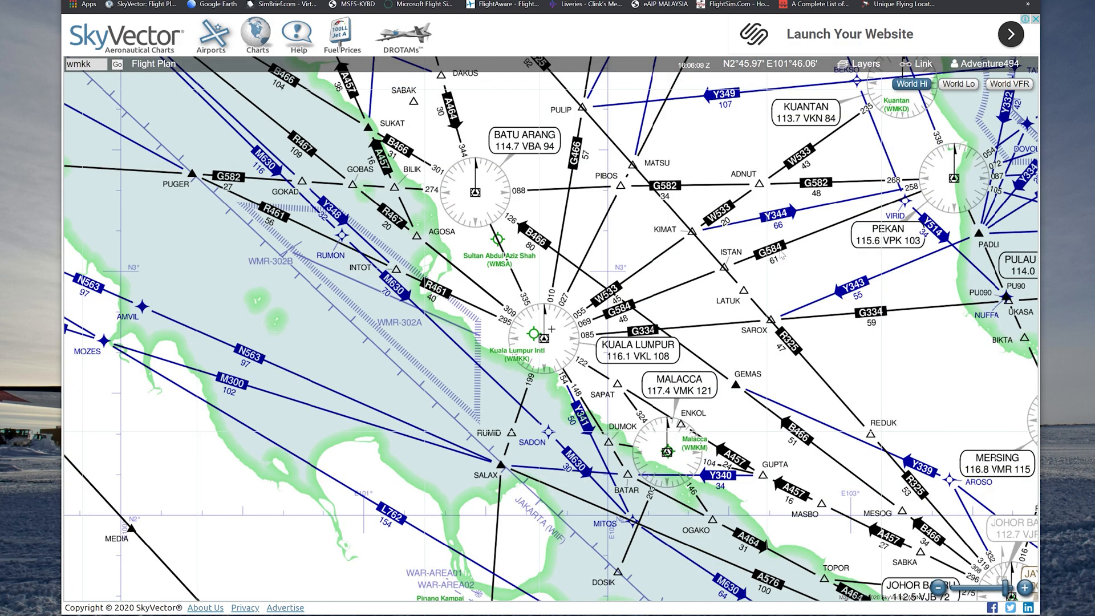
click(1010, 83)
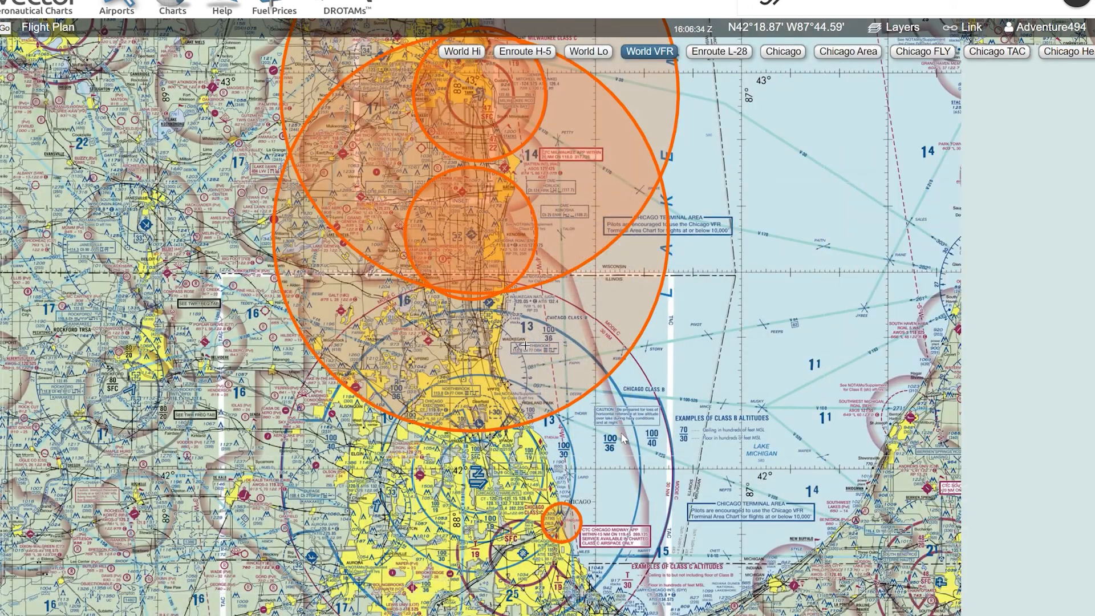
drag(496, 476, 518, 249)
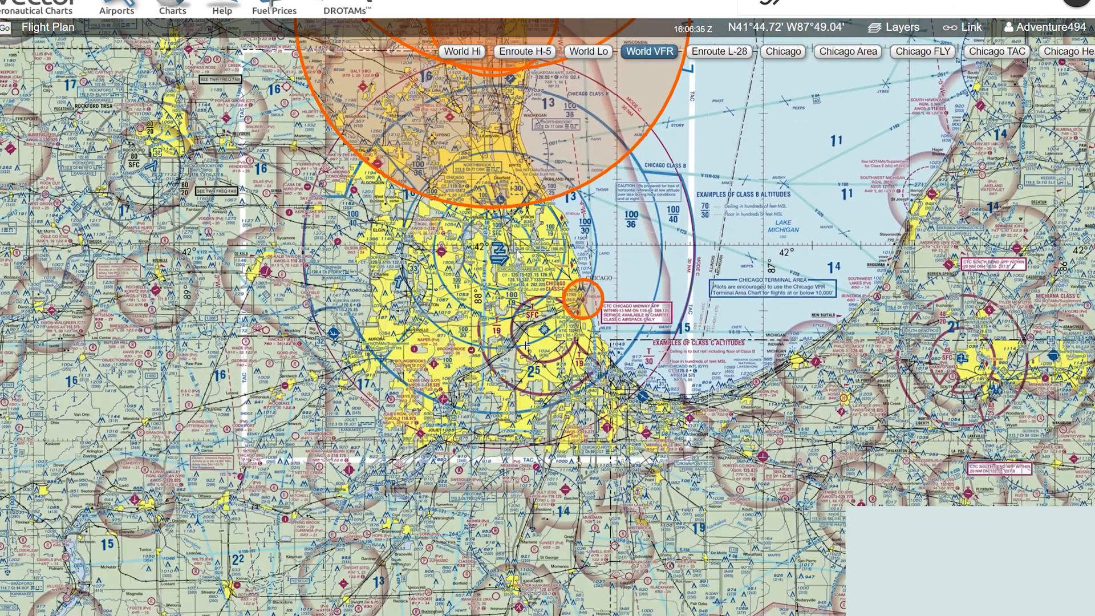
scroll(518, 250, up, 1)
drag(349, 364, 599, 291)
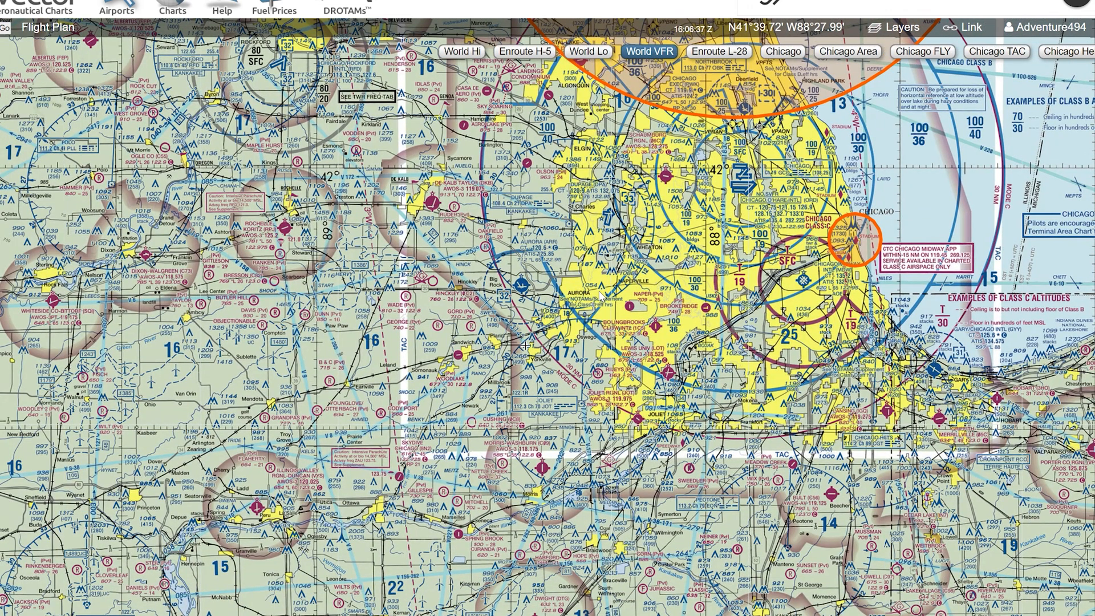
drag(491, 377, 615, 336)
drag(743, 341, 555, 394)
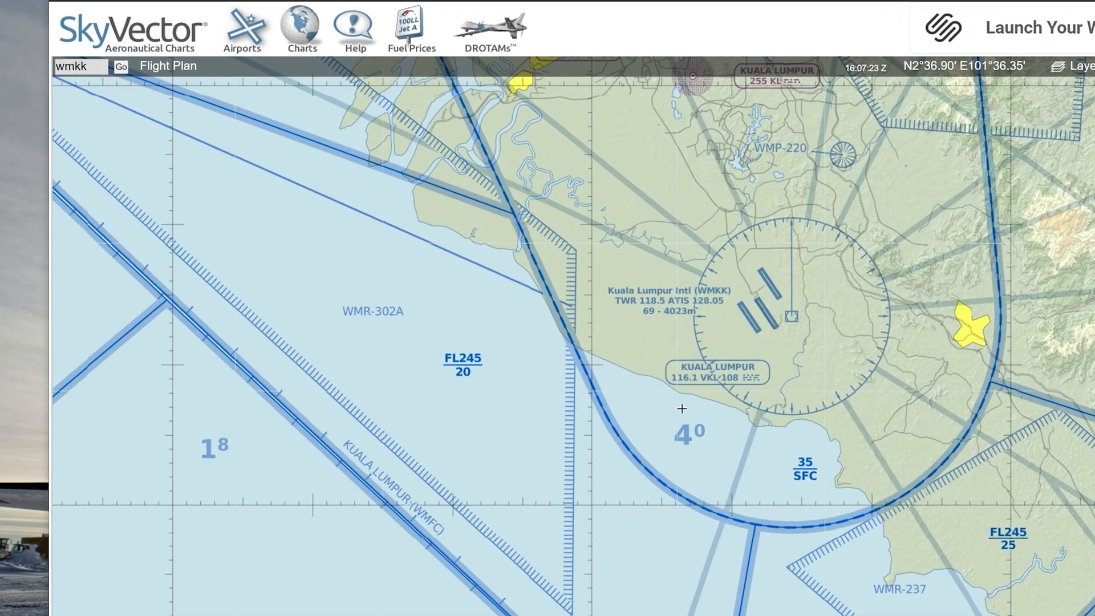
- Open the expanded flight plan form and set the departure airport to WMKK
click(186, 73)
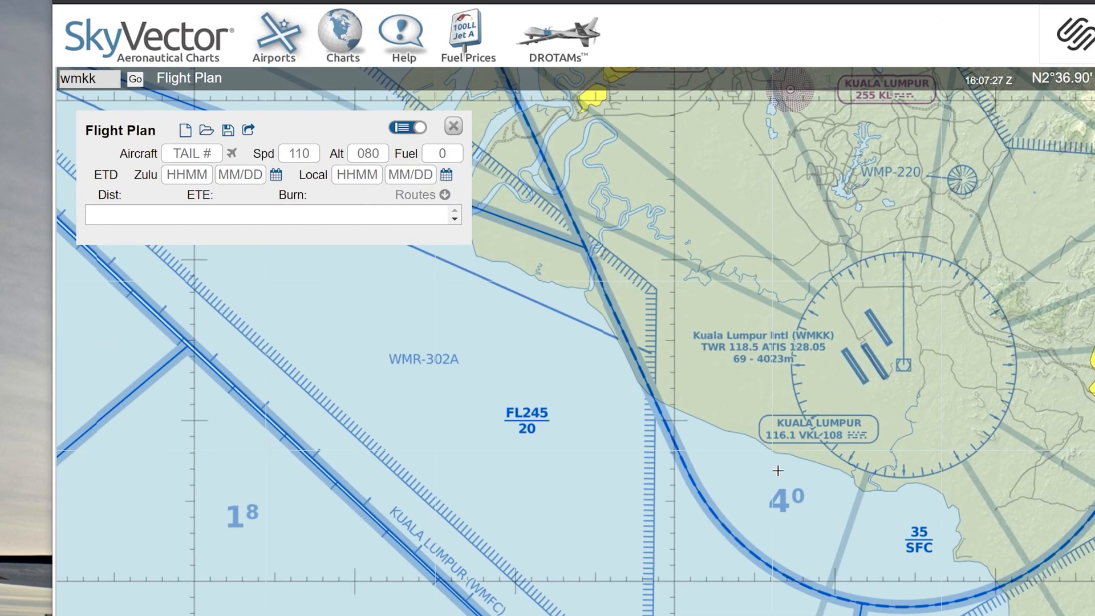
click(415, 129)
text(WMKM)
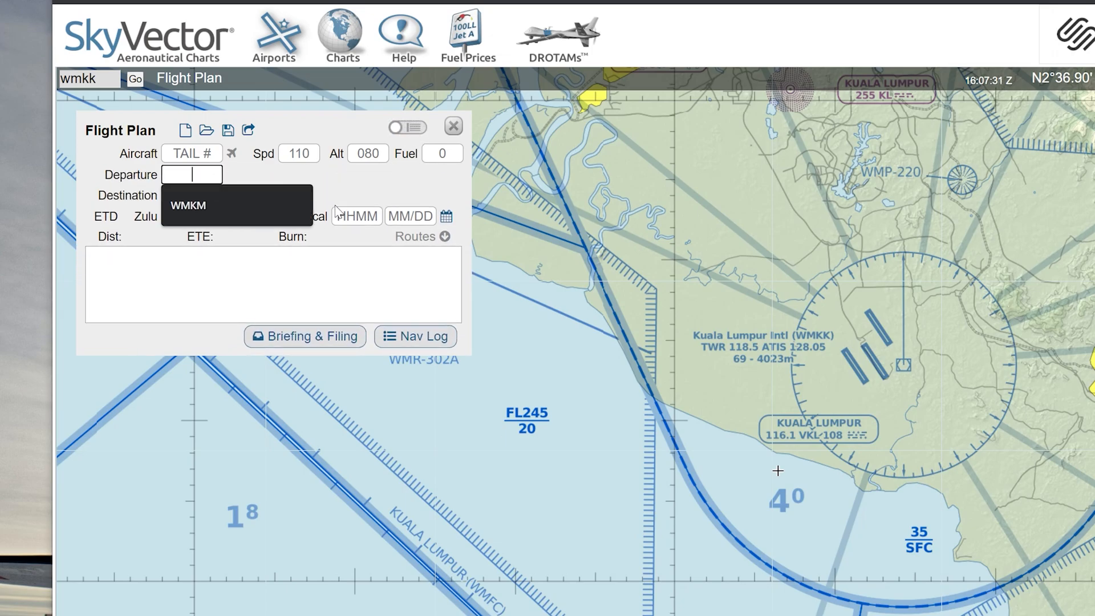
key(BackSpace)
key(BackSpace)
key(BackSpace)
key(BackSpace)
text(WMKK)
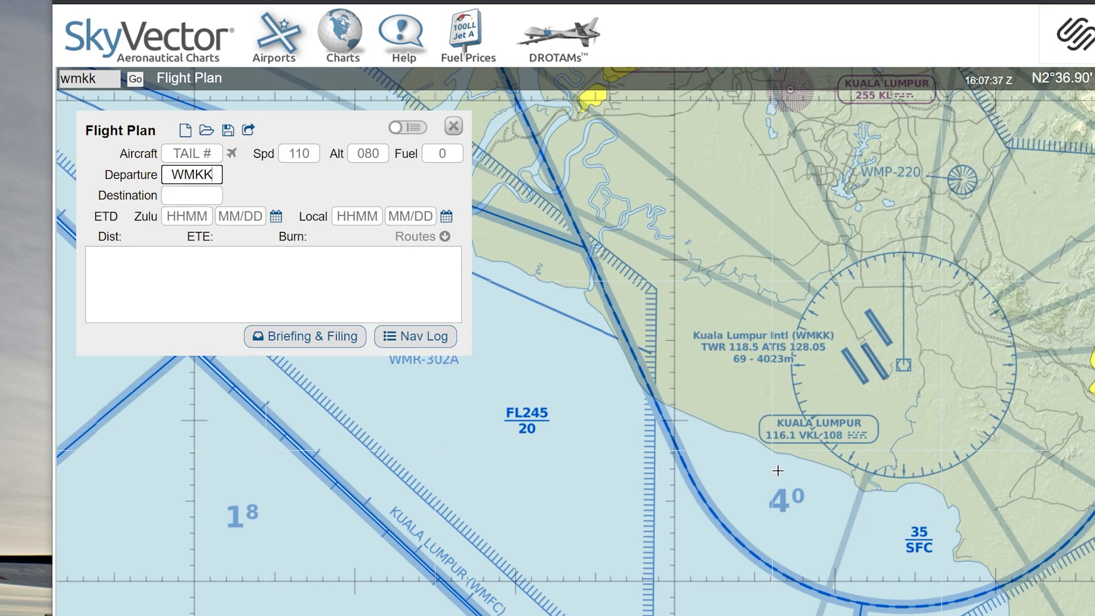
key(Tab)
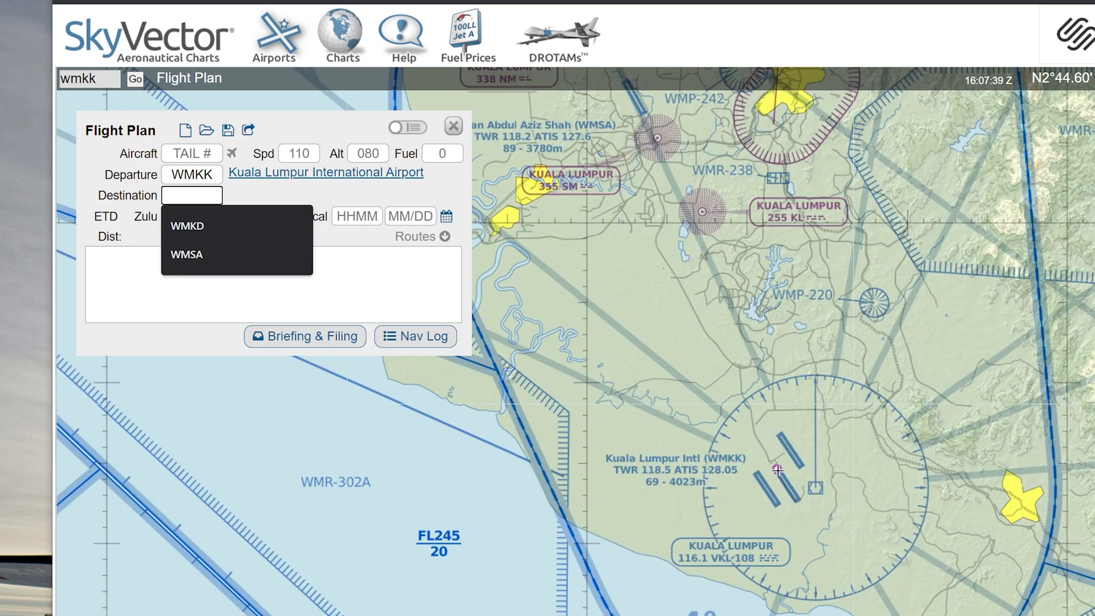
- Set the flight plan's destination airport to VTBD
text(V)
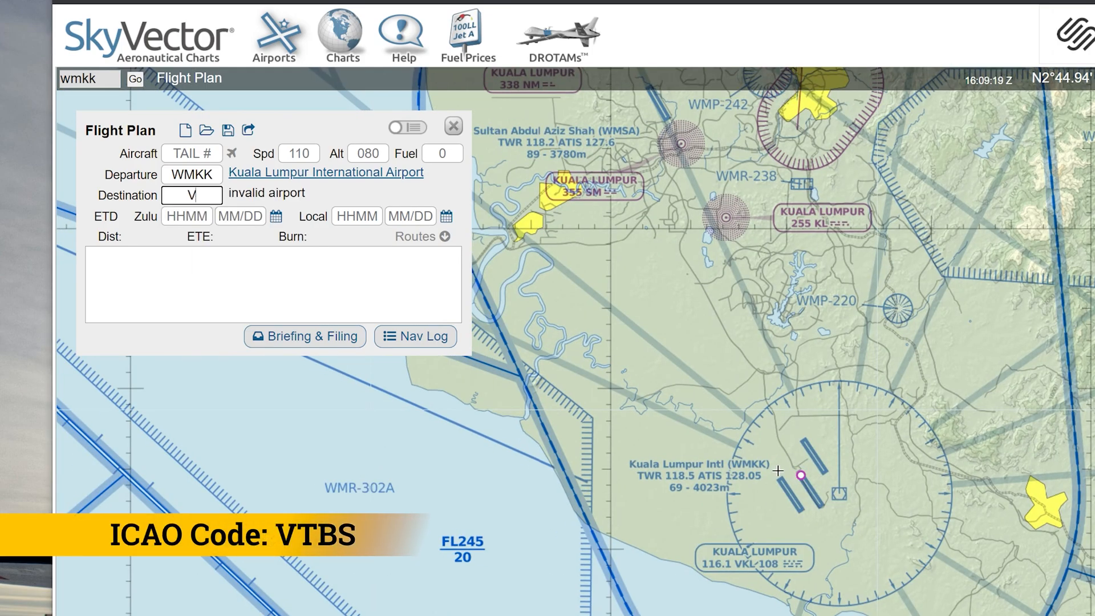
text(TBD)
key(Tab)
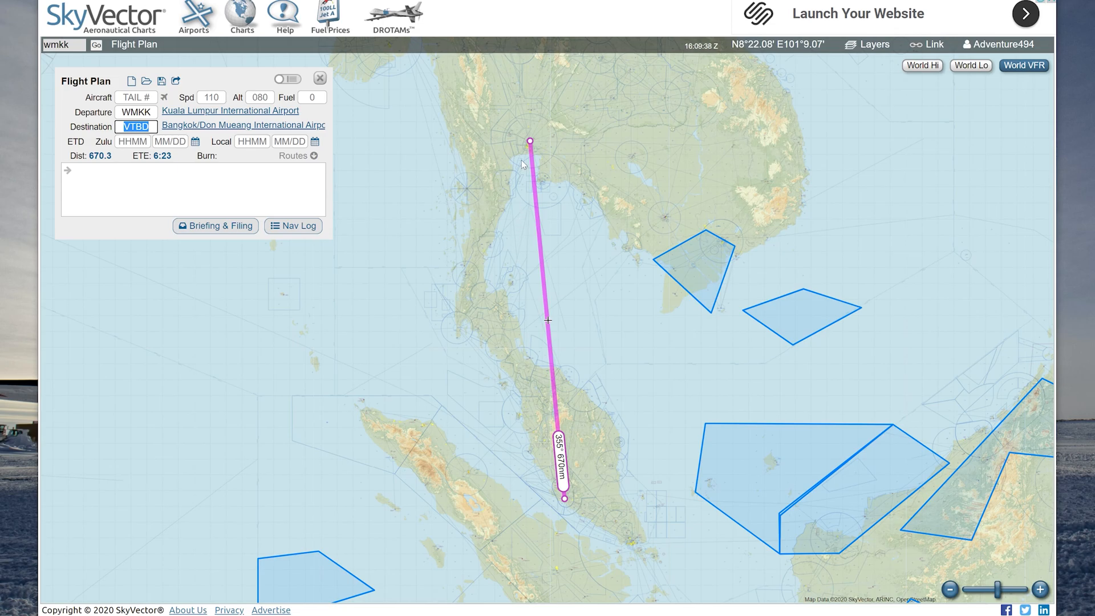
drag(586, 296, 586, 272)
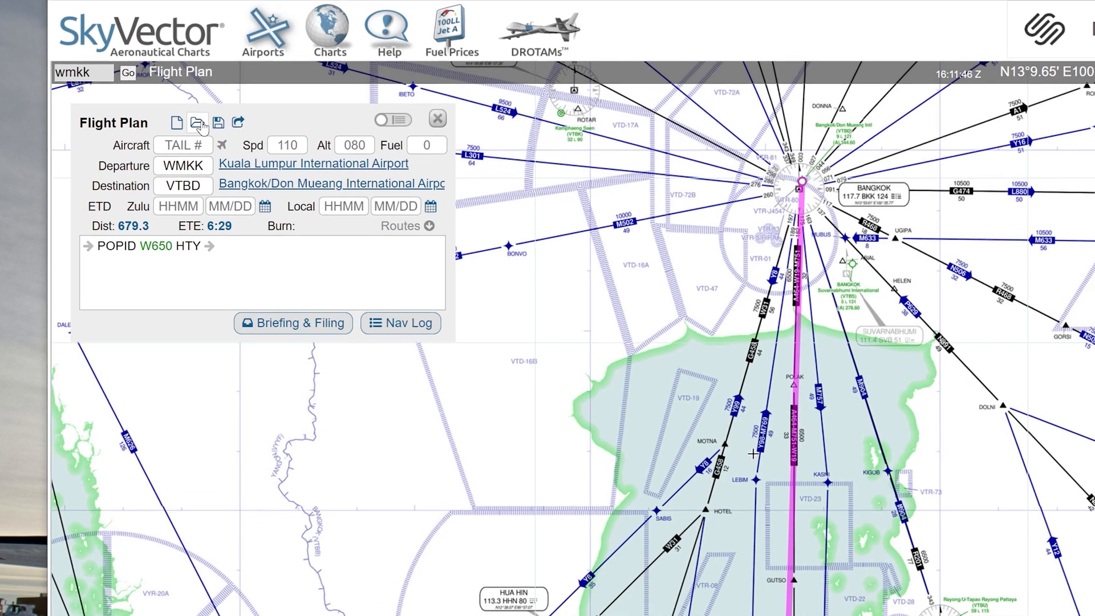
- Load the saved WMKK -> VTBS flight plan and copy its full route string from WMKK to VTBS
click(206, 130)
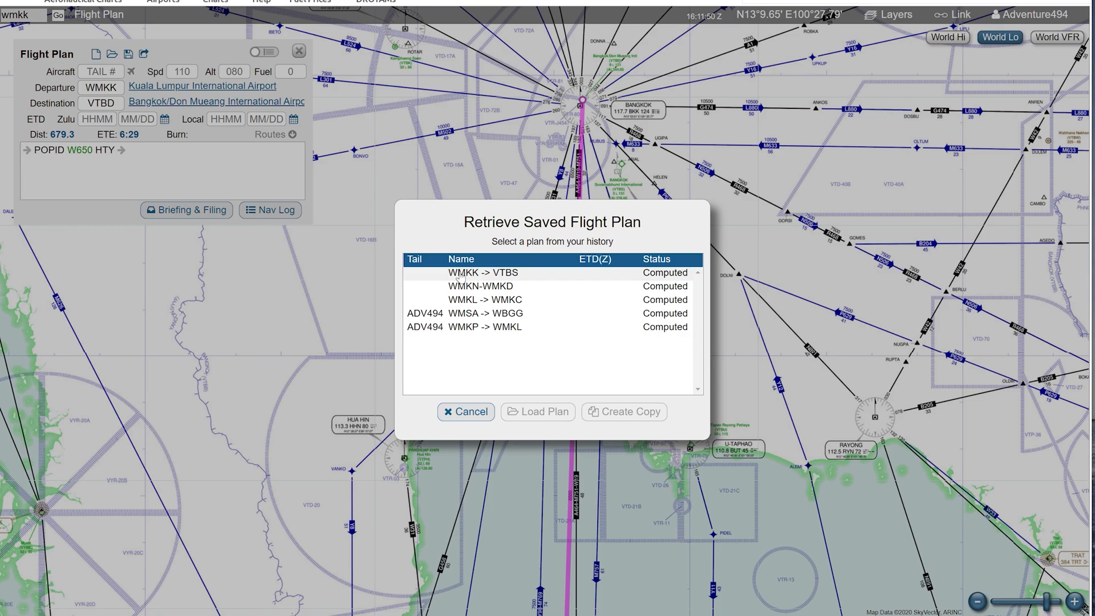
click(506, 275)
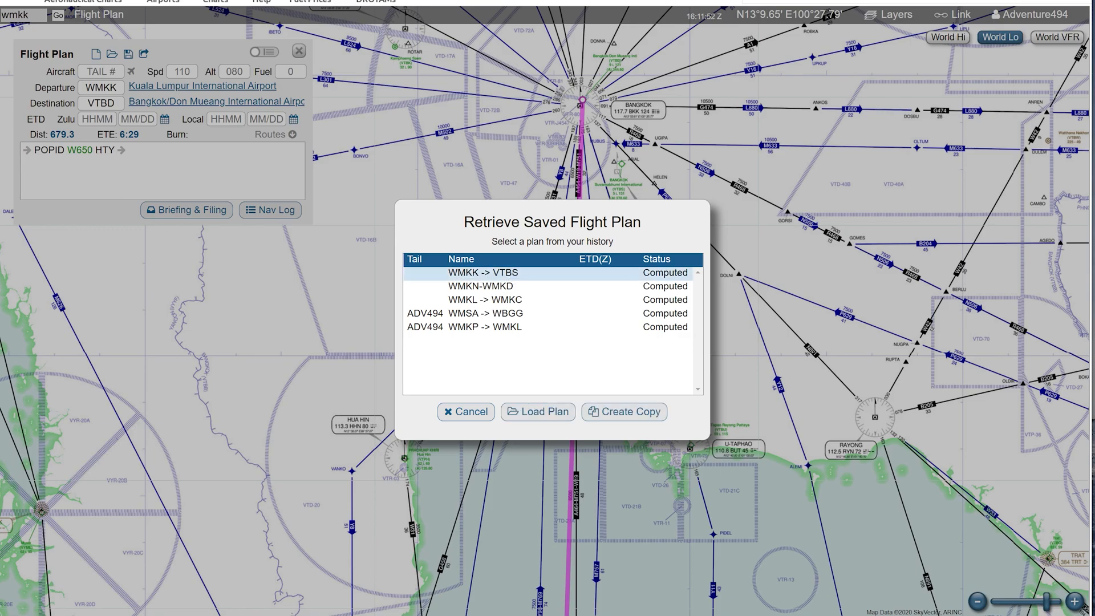
click(539, 412)
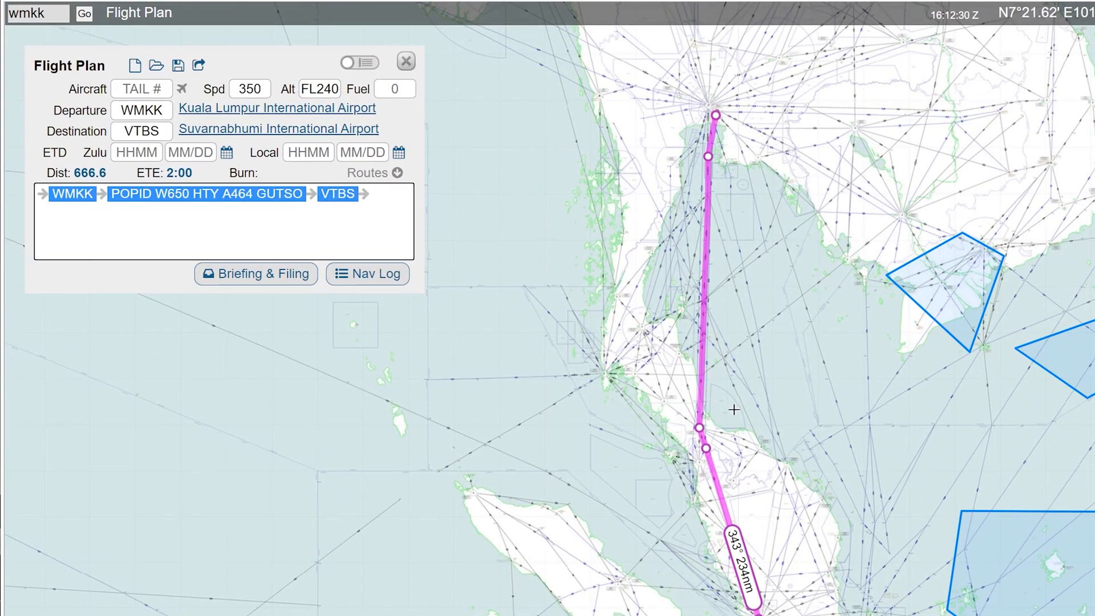
right_click(137, 195)
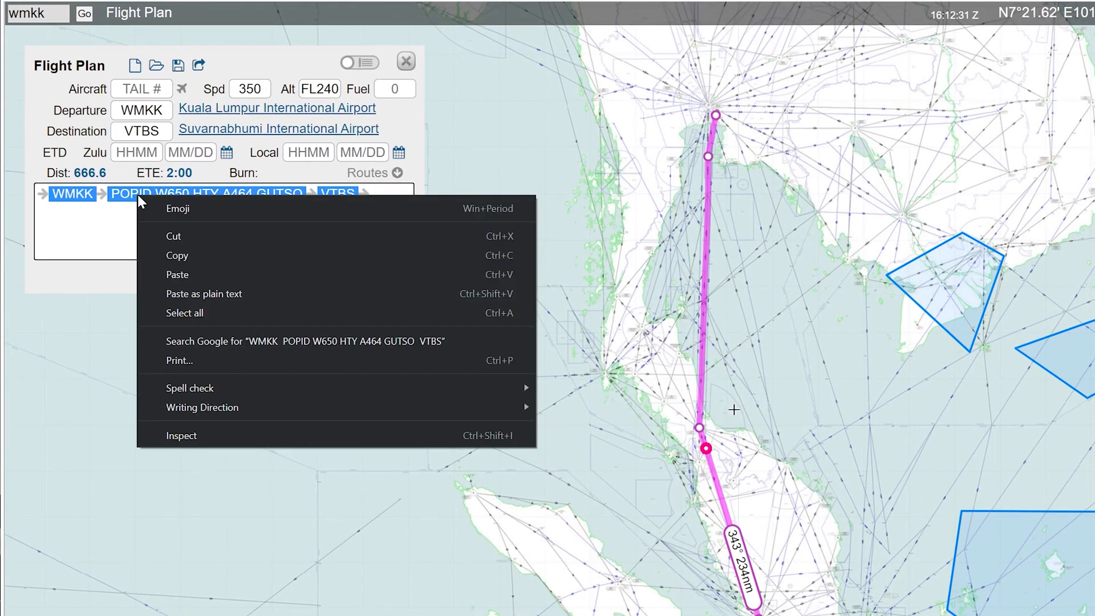
click(176, 257)
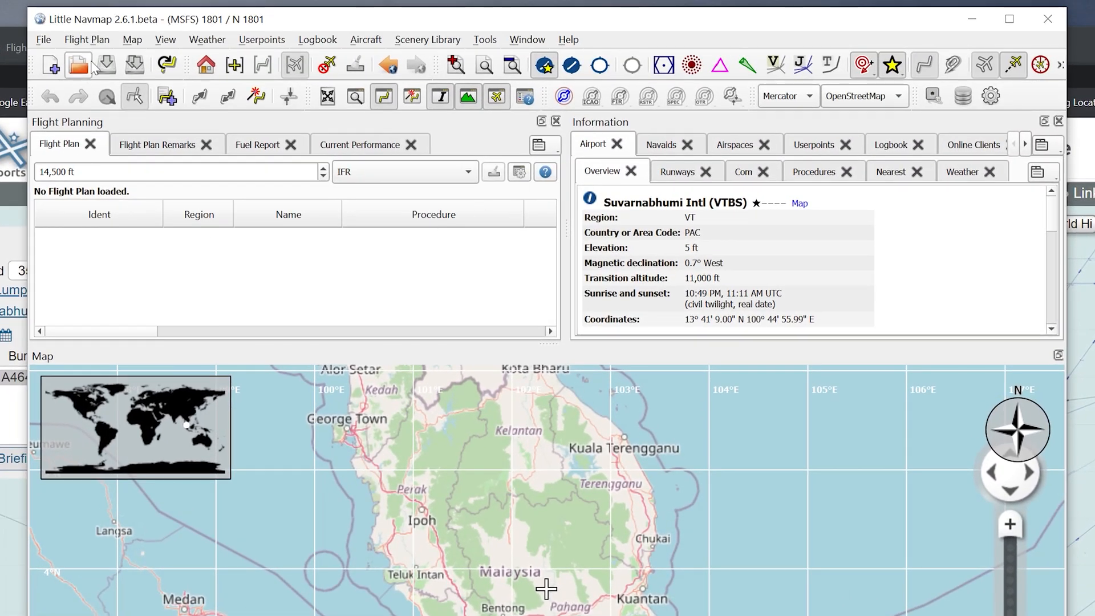
- In Little Navmap, start a new flight plan from a route description and paste the copied route WMKK POPID W650 HTY A464 GUTSO VTBS
click(88, 41)
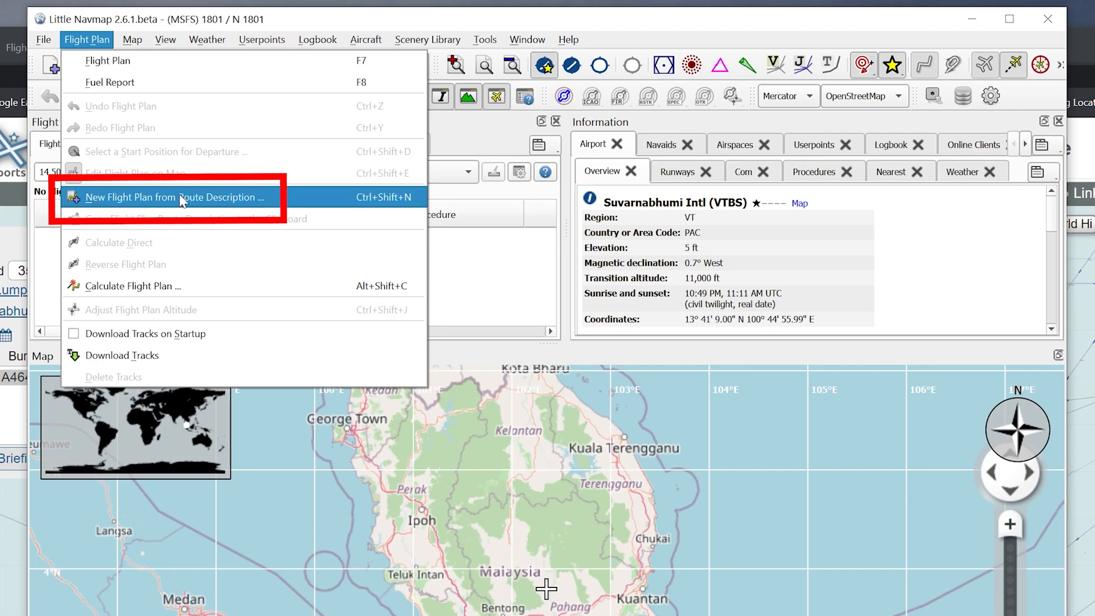
click(490, 259)
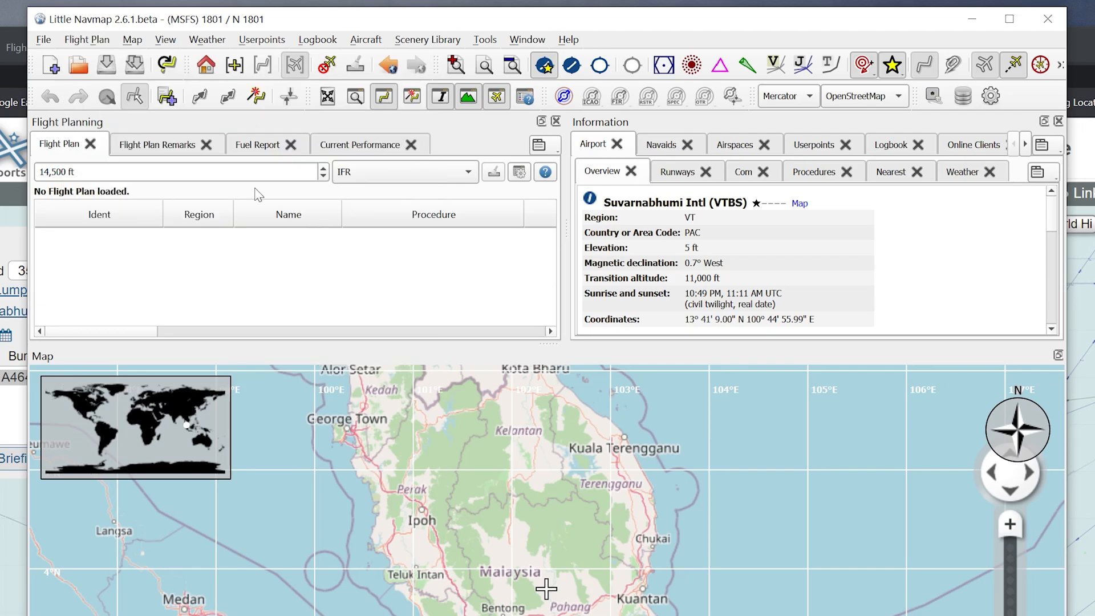
click(168, 98)
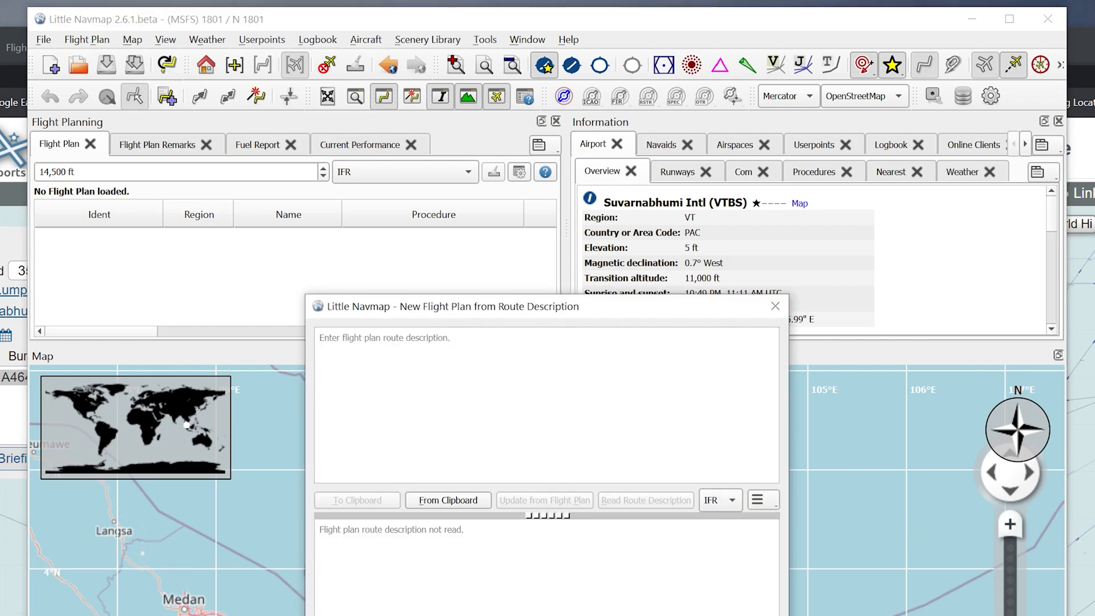
right_click(371, 340)
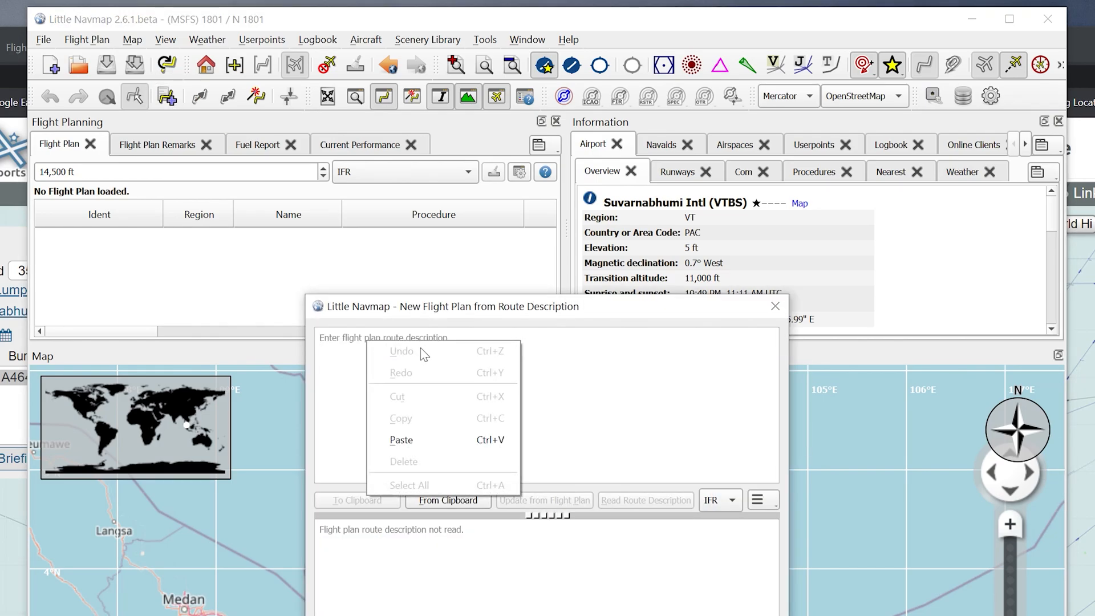
click(414, 441)
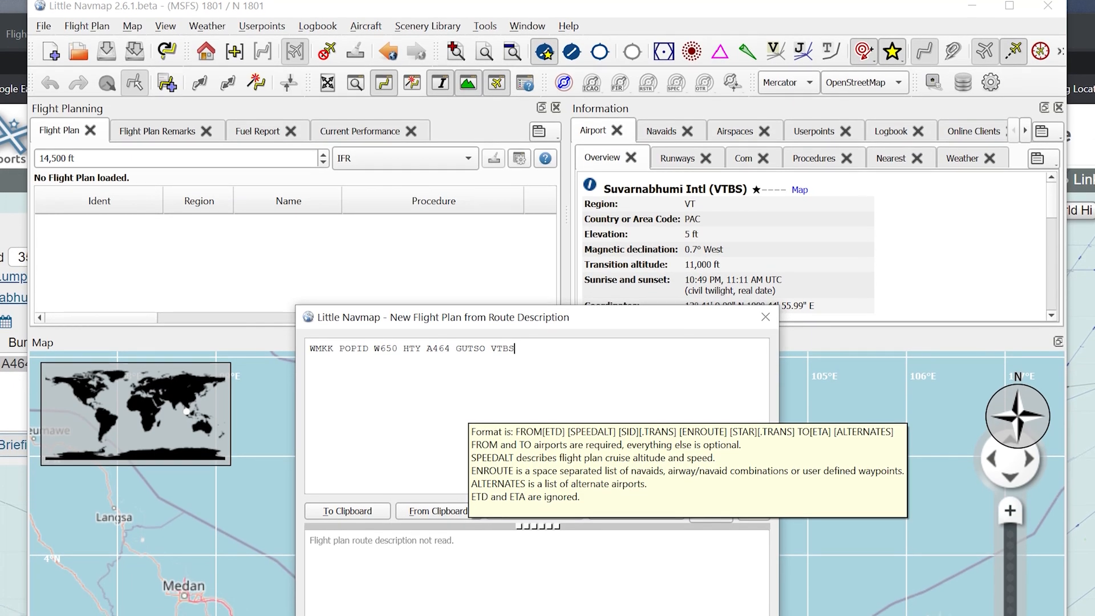
key(ctrl+a)
click(515, 330)
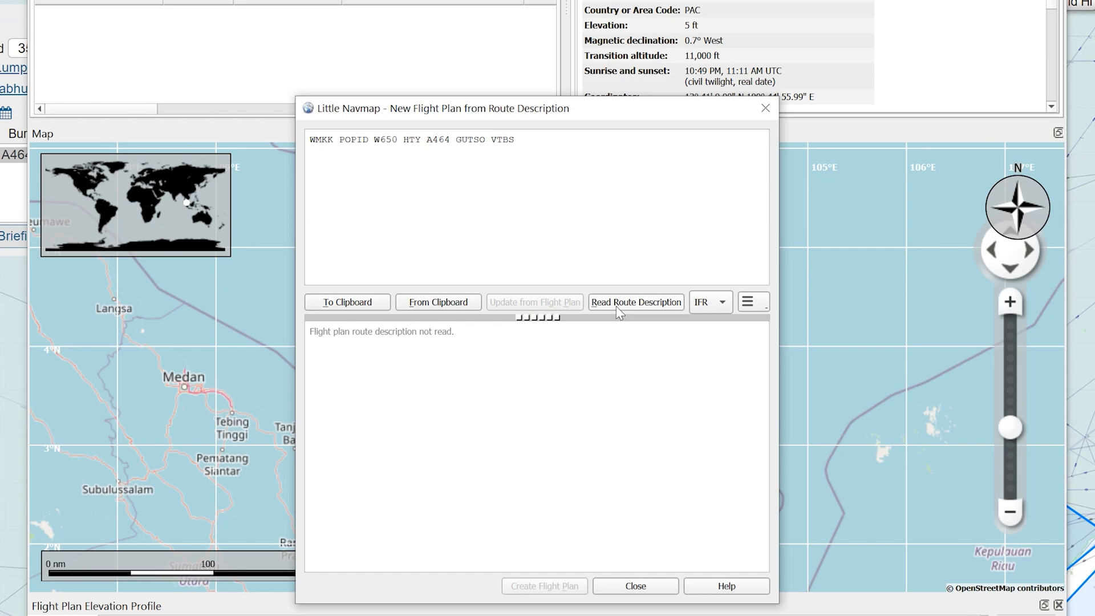
- Read the pasted route description, create the flight plan from it, and inspect the route to VTBS on an enlarged map
click(635, 305)
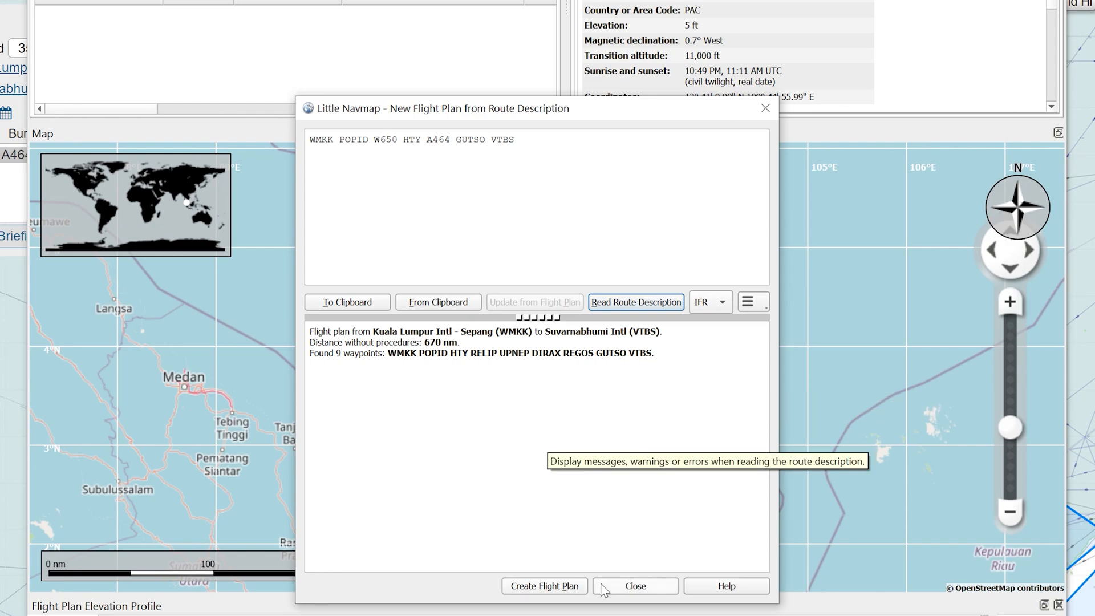
click(551, 587)
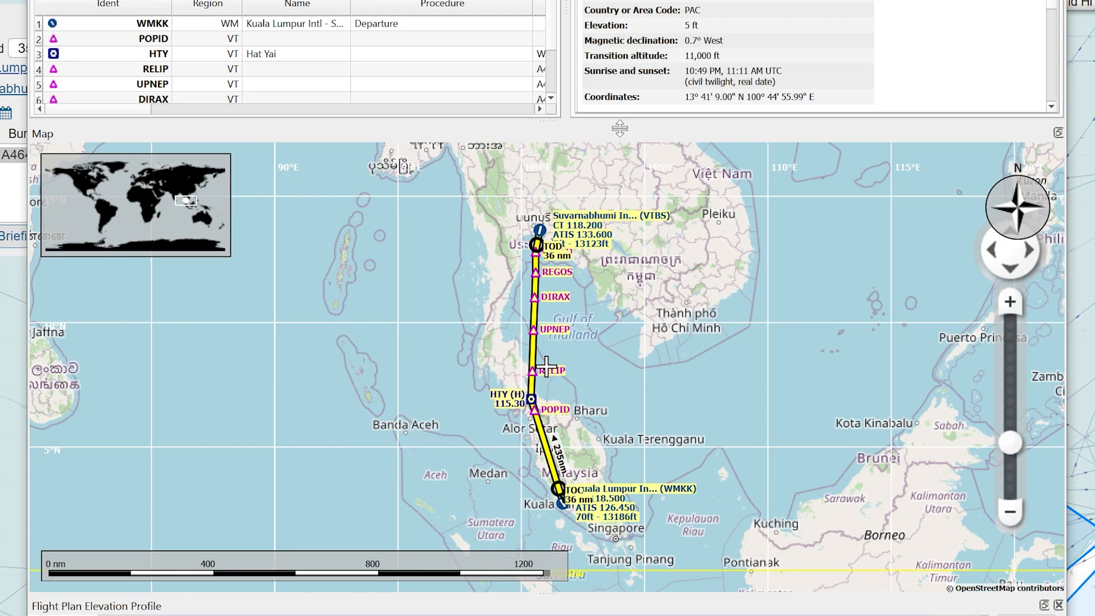
drag(612, 125, 616, 50)
scroll(580, 279, up, 4)
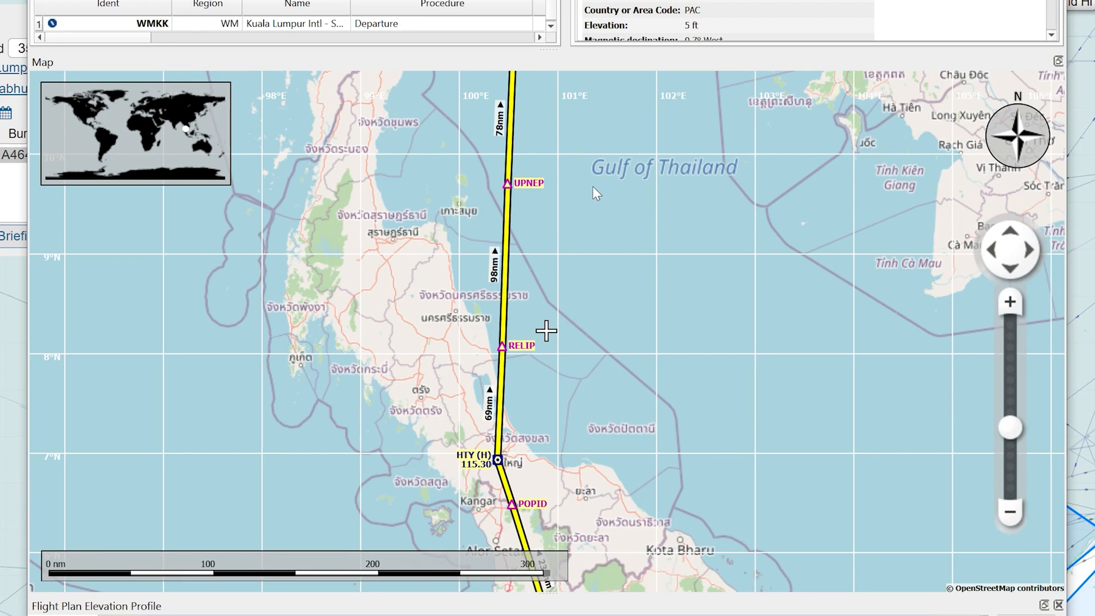
drag(593, 187, 579, 413)
drag(570, 245, 565, 403)
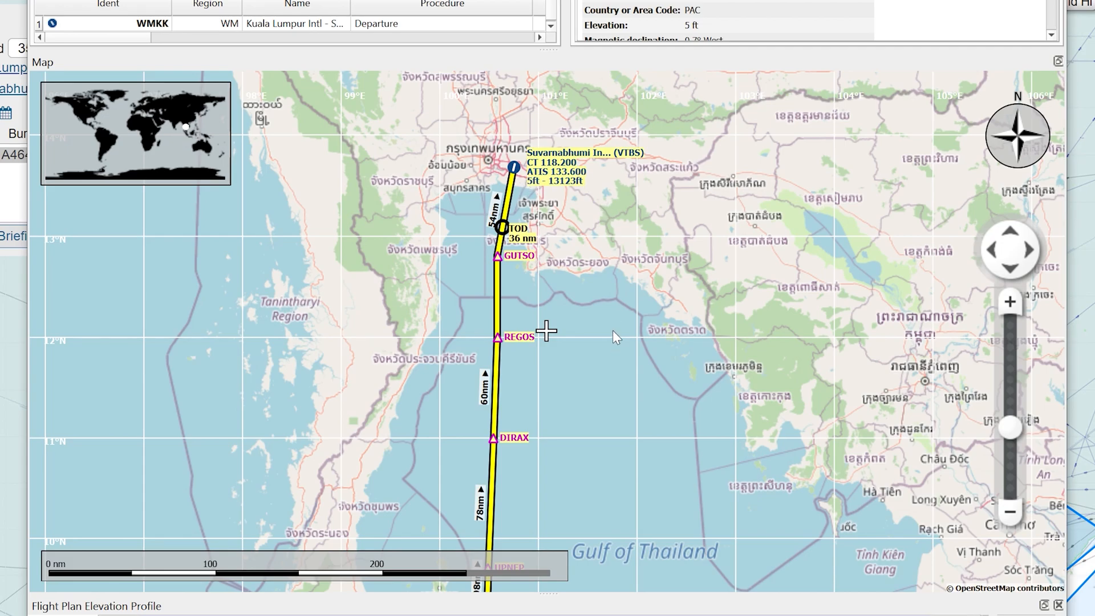
- Create a custom approach to runway 01L at VTBS with a 3.0 nm entry distance and 1,000 ft entry altitude and add it to the flight plan
scroll(613, 330, up, 2)
drag(609, 289, 622, 317)
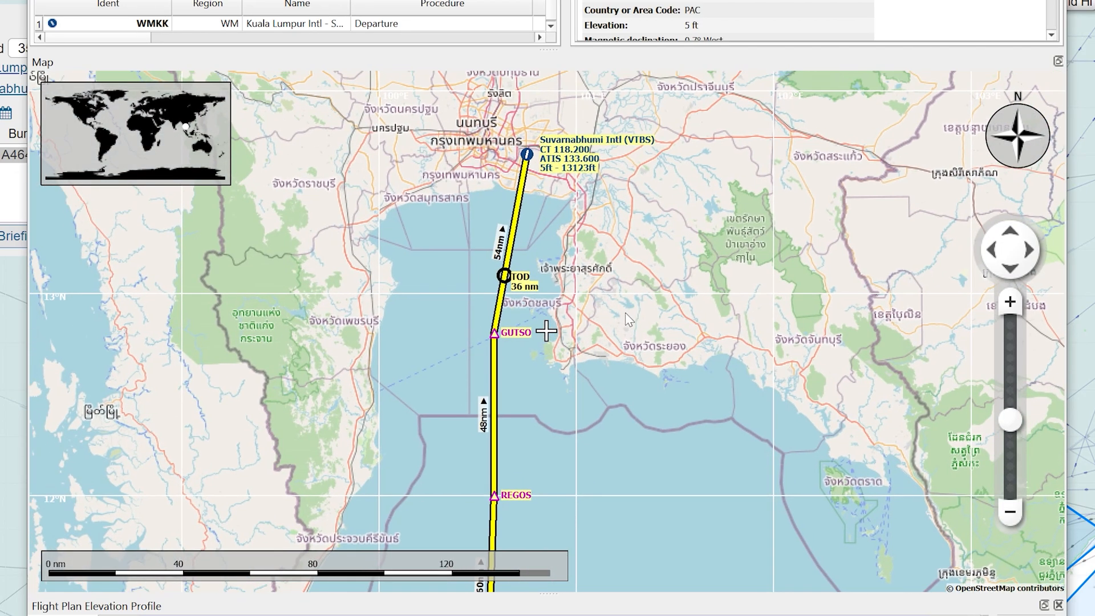
scroll(565, 259, up, 3)
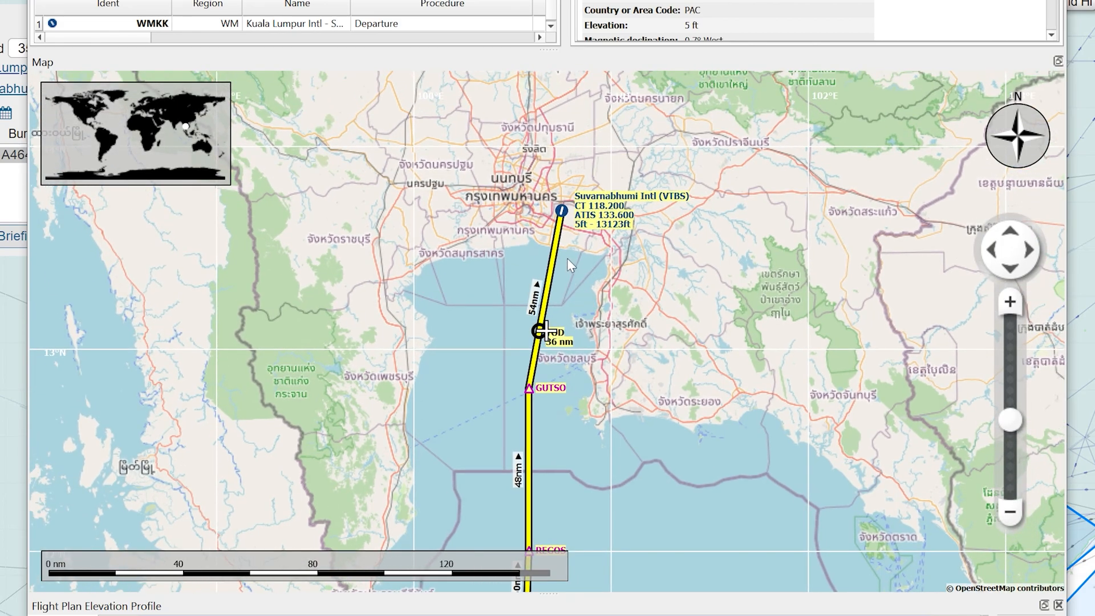
drag(569, 258, 582, 295)
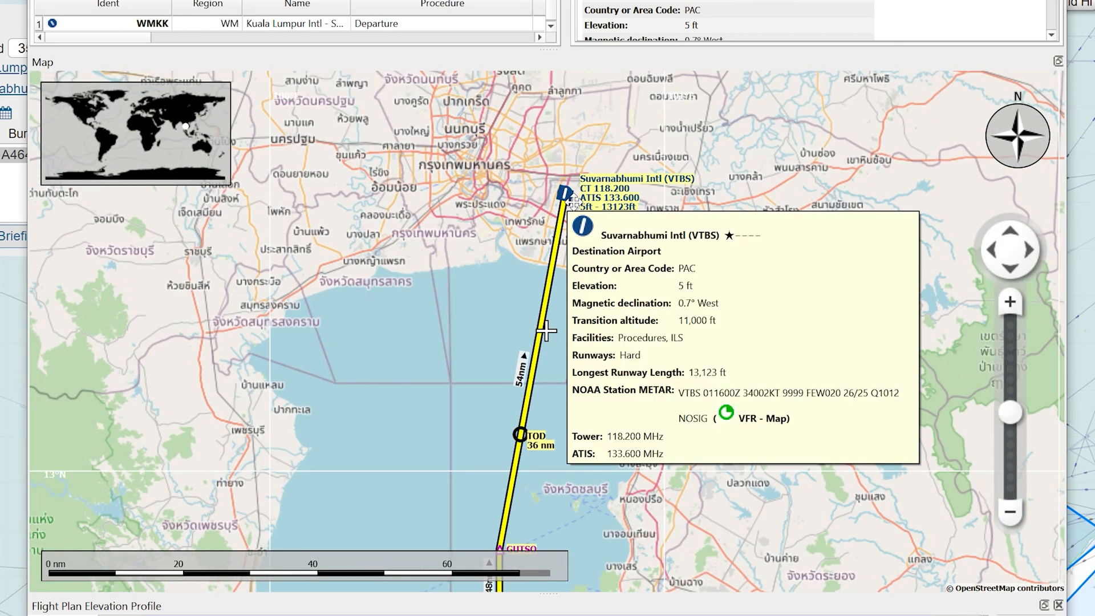
right_click(567, 196)
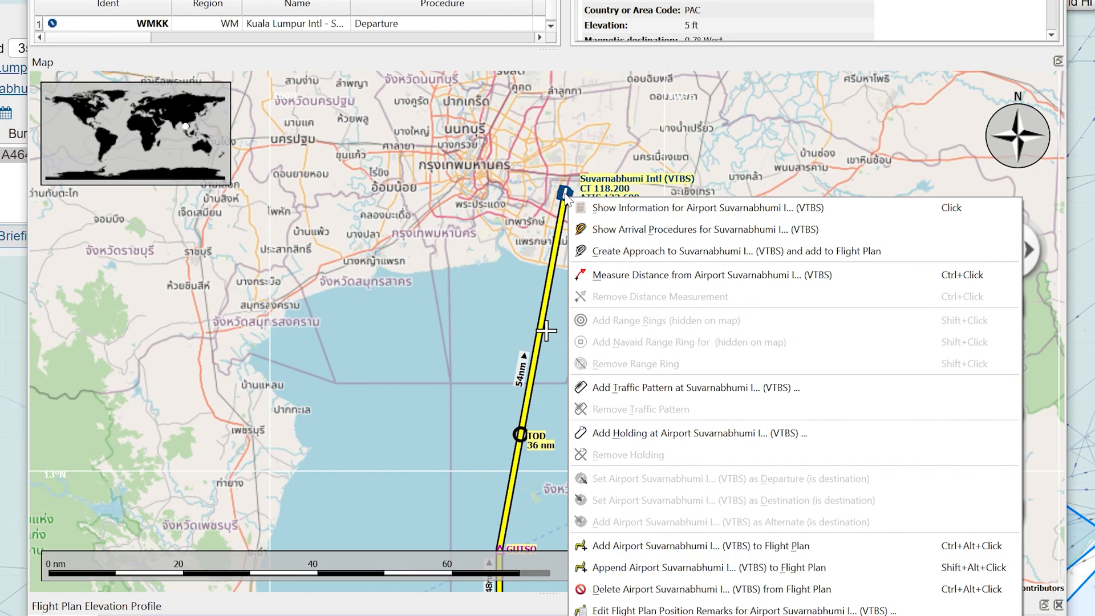
click(701, 256)
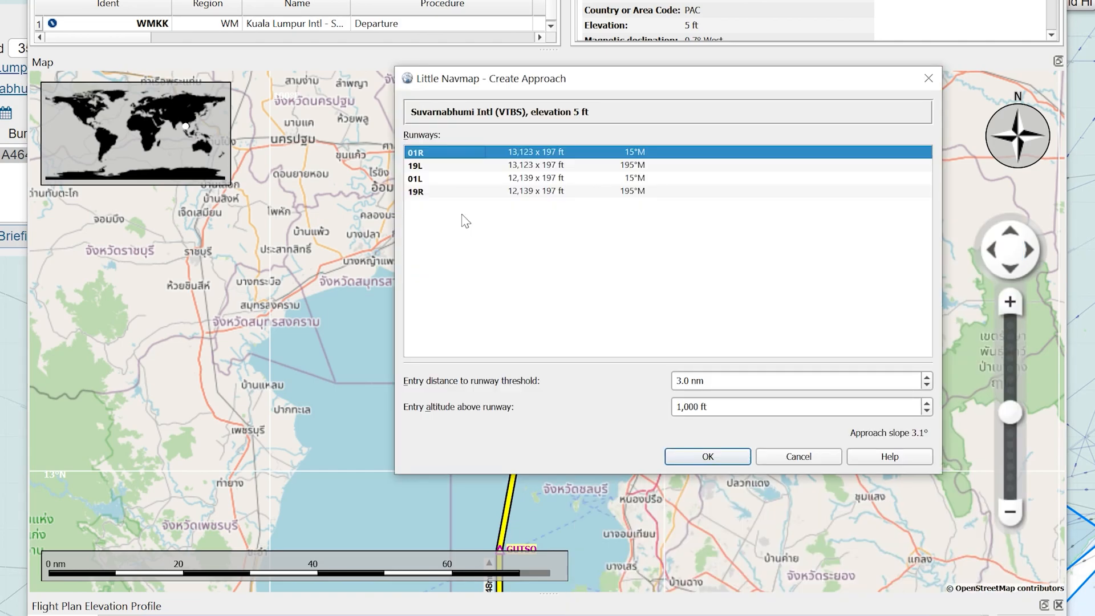
click(436, 181)
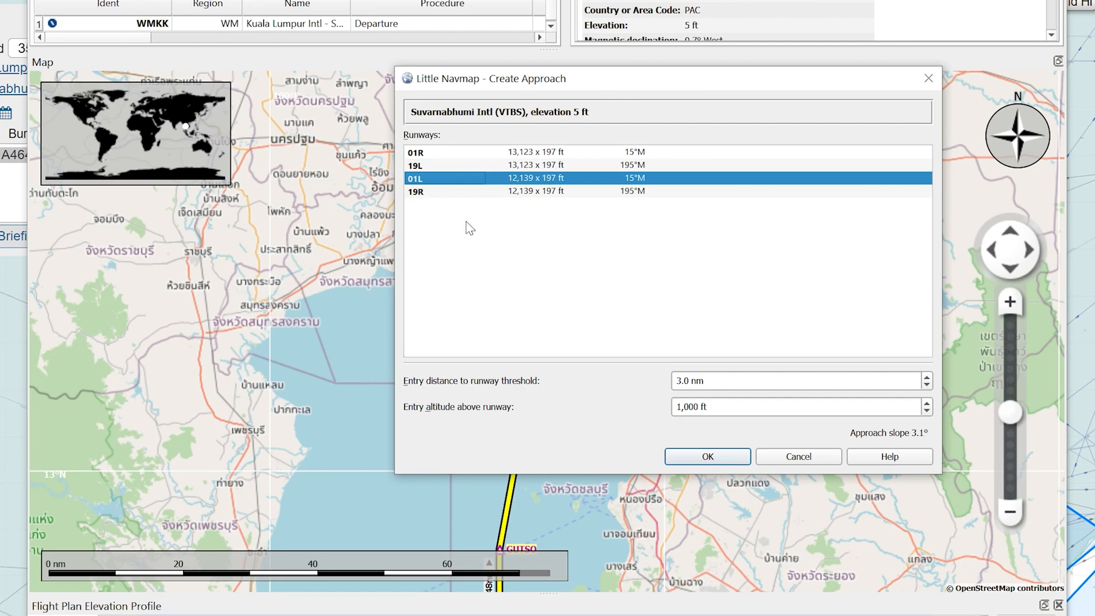
key(Tab)
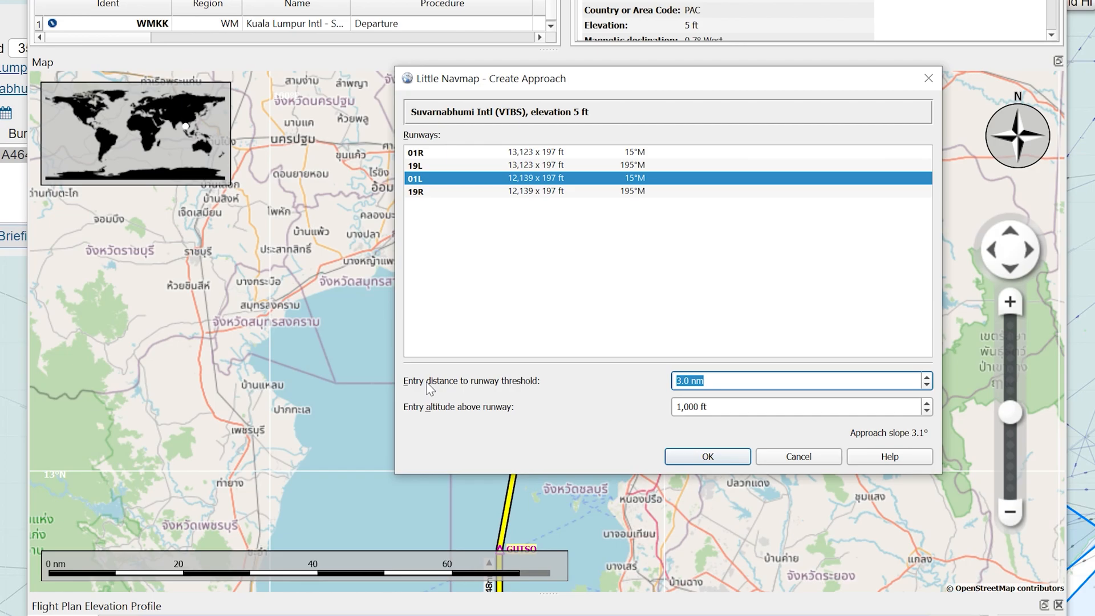
drag(717, 407, 682, 408)
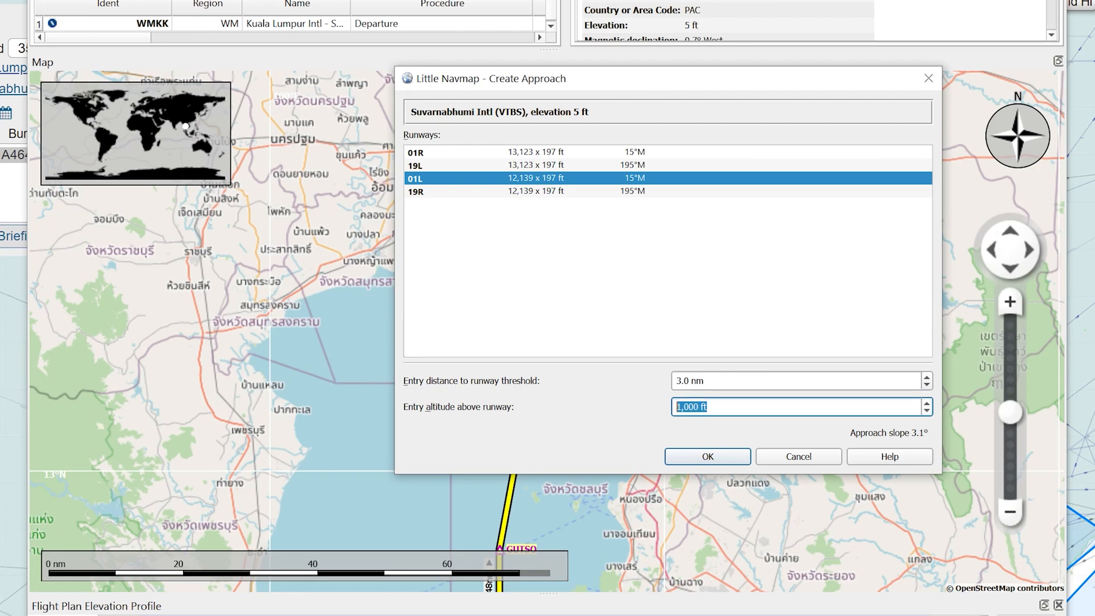
drag(647, 84, 633, 69)
click(691, 443)
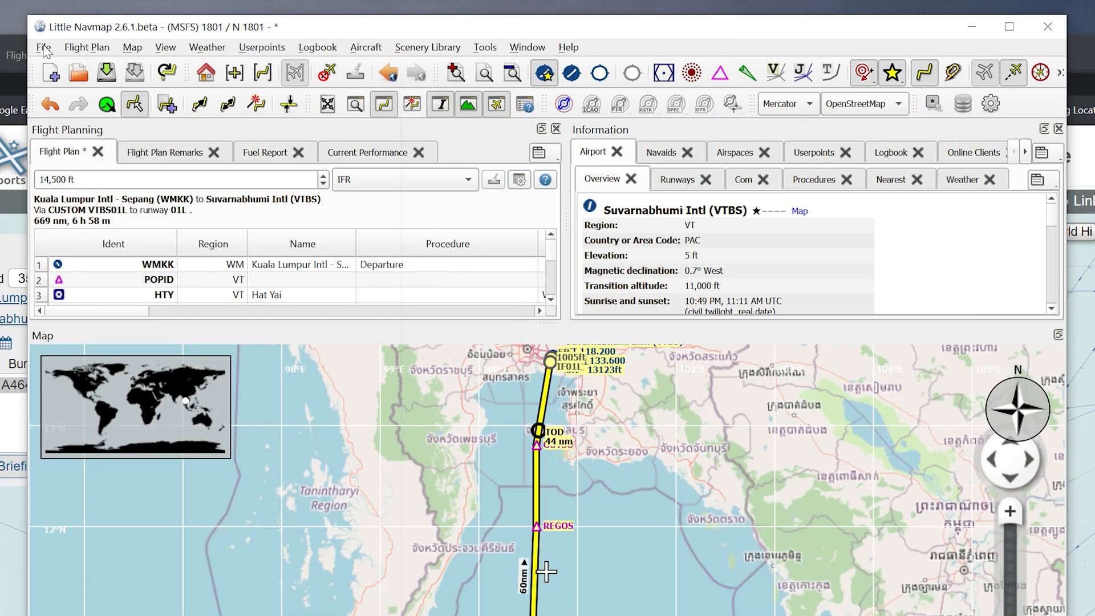
- Save the flight plan as IFR Kuala Lumpur Intl - Sepang (WMKK) to Suvarnabhumi Intl (VTBS) in the LITTLE NAVMAP FLIGHT PLANS folder
click(44, 48)
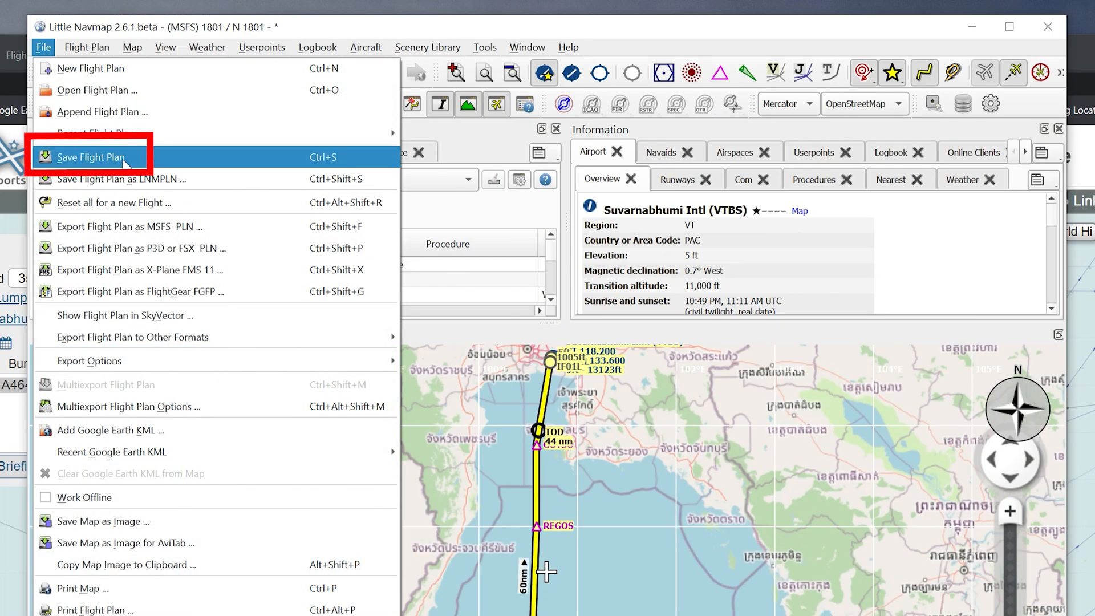
click(124, 160)
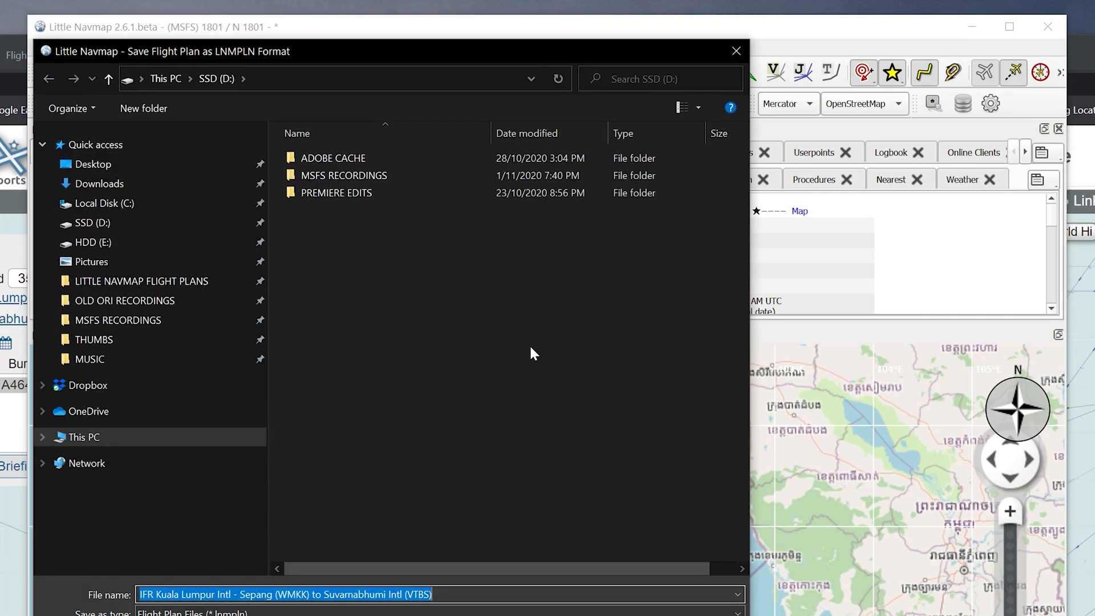
click(170, 286)
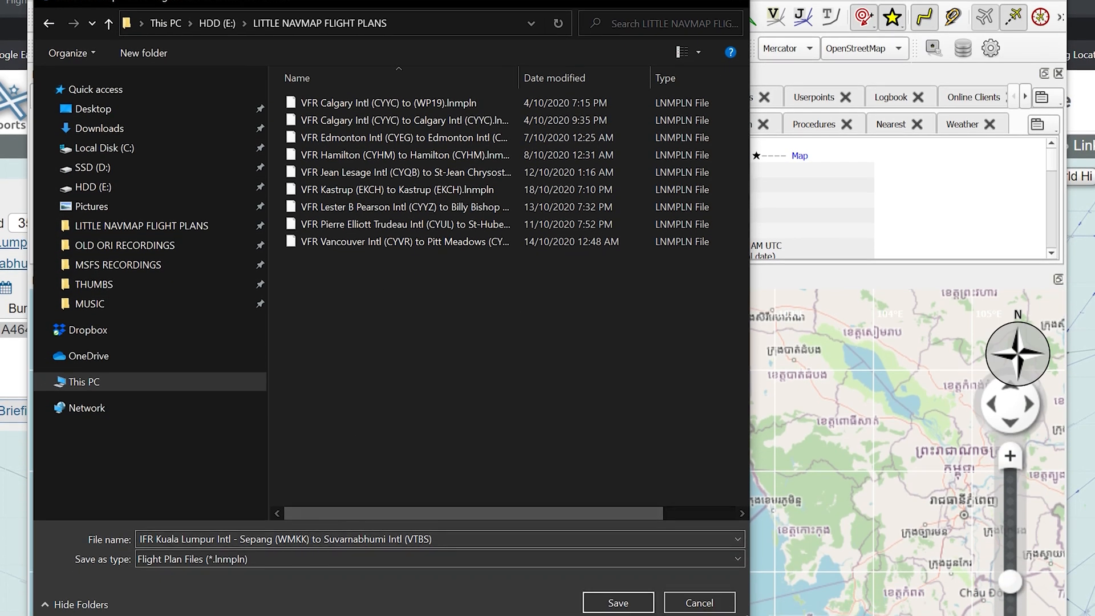
click(171, 539)
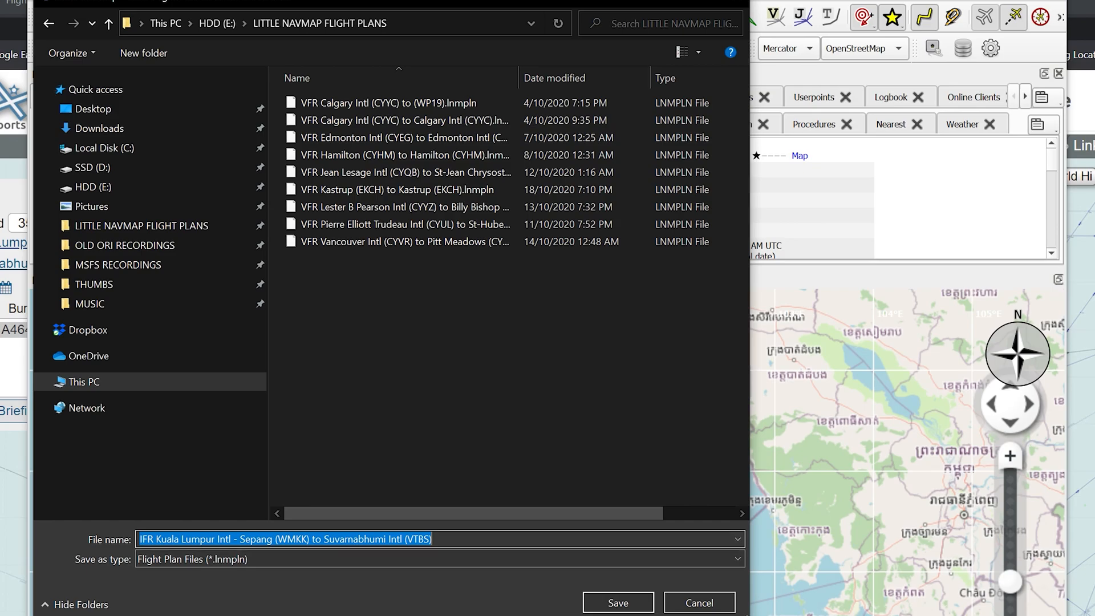
key(End)
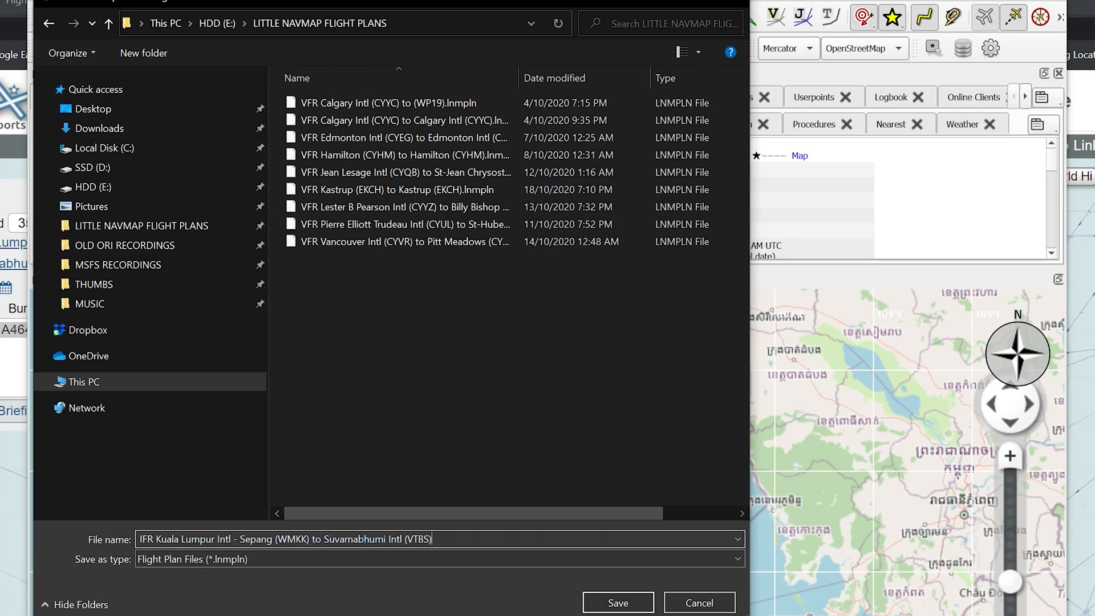
click(621, 603)
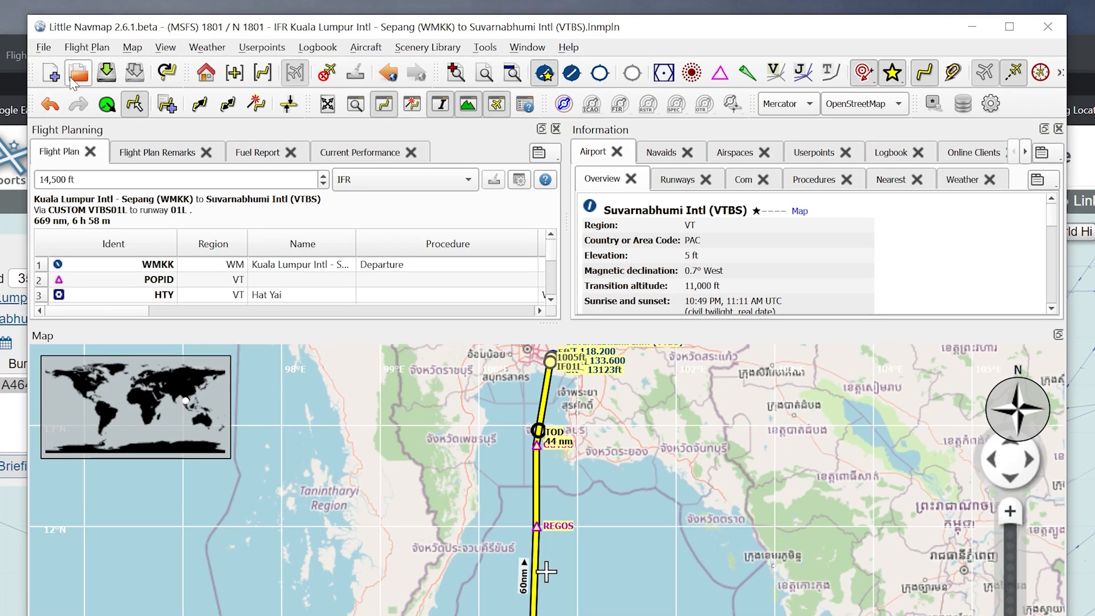
- Export the flight plan as an MSFS PLN file under its suggested name into the MSFS SAVED FLIGHTS folder on HDD (E:)
click(44, 49)
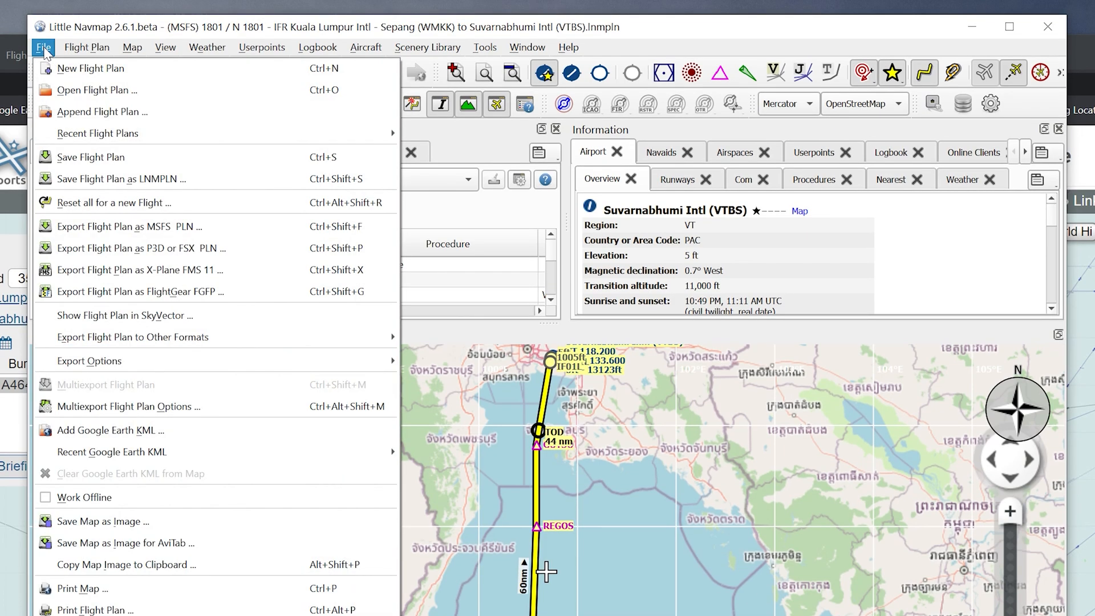
click(146, 228)
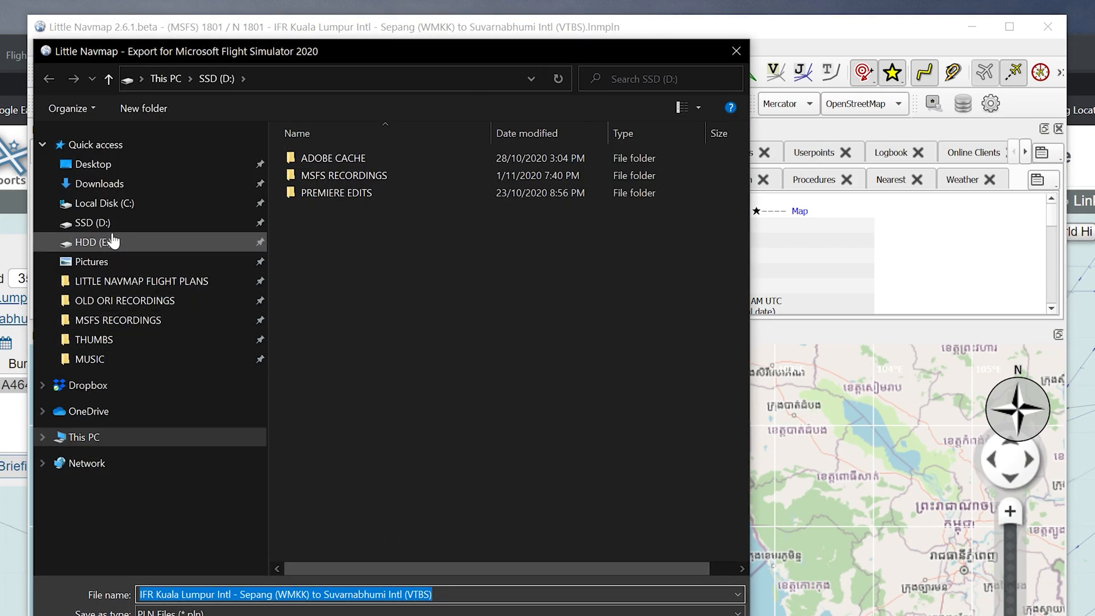
click(91, 242)
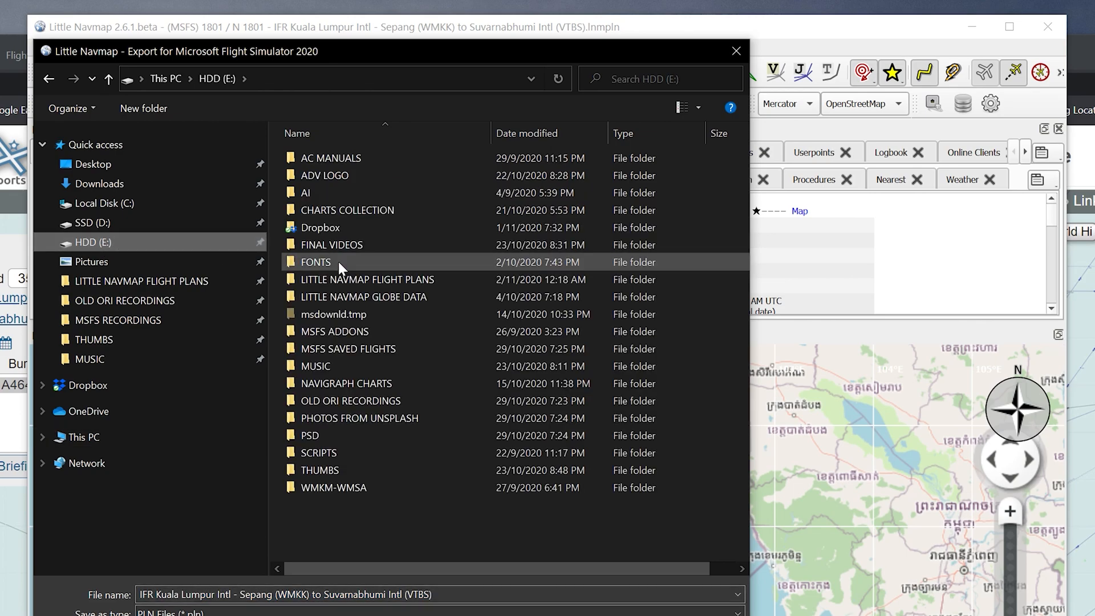
double_click(342, 348)
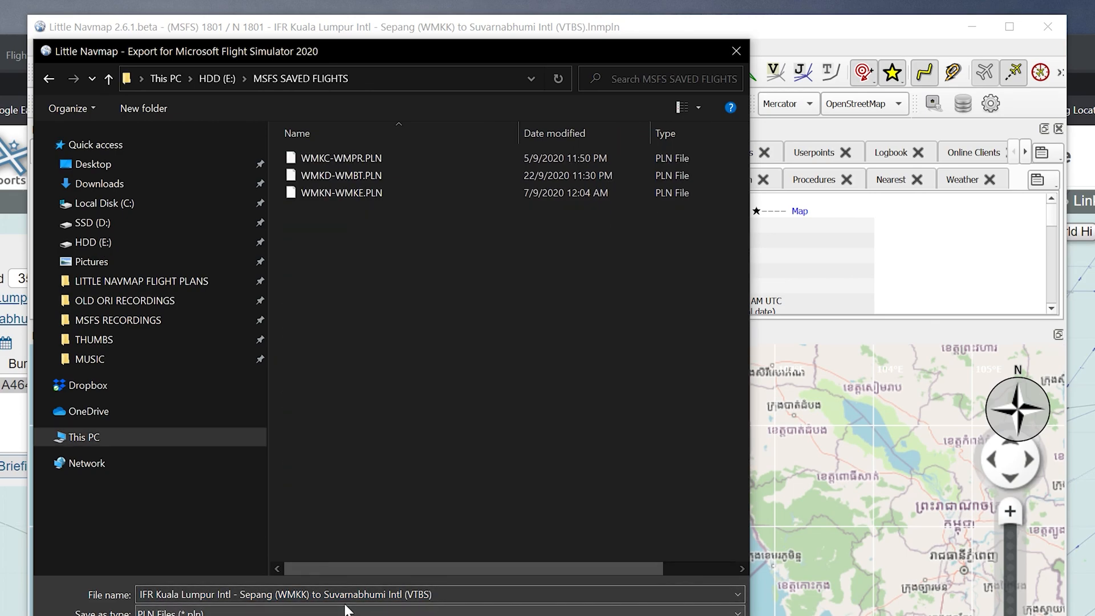
key(Return)
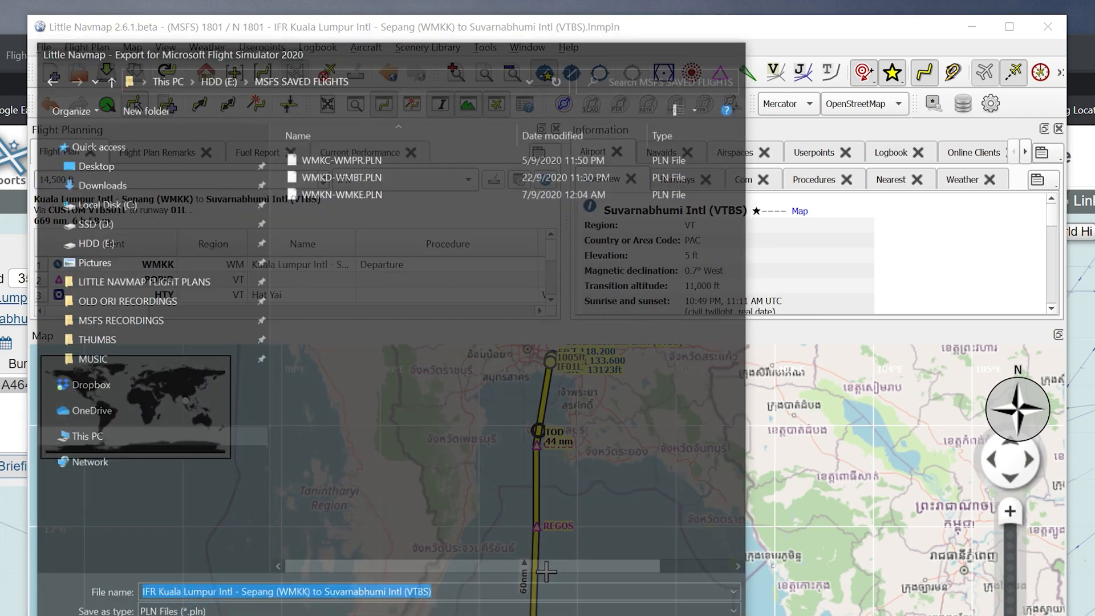
drag(649, 31, 641, 28)
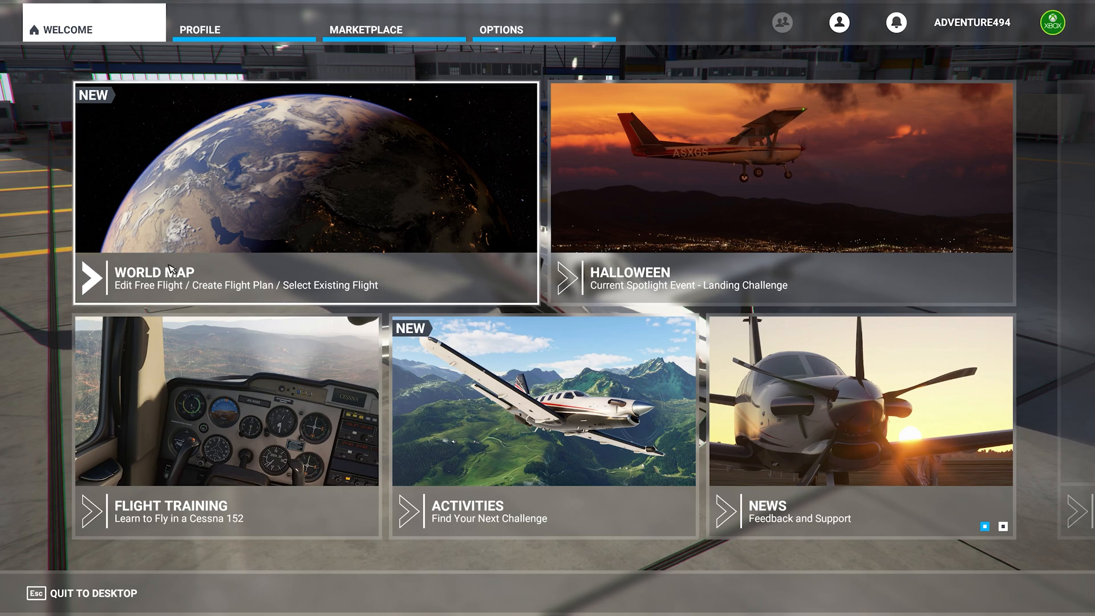
- In Microsoft Flight Simulator, go to the World Map and load IFR Kuala Lumpur Intl - Sepang (WMKK) to Suvarnabhumi Intl (VTBS).pln
click(319, 229)
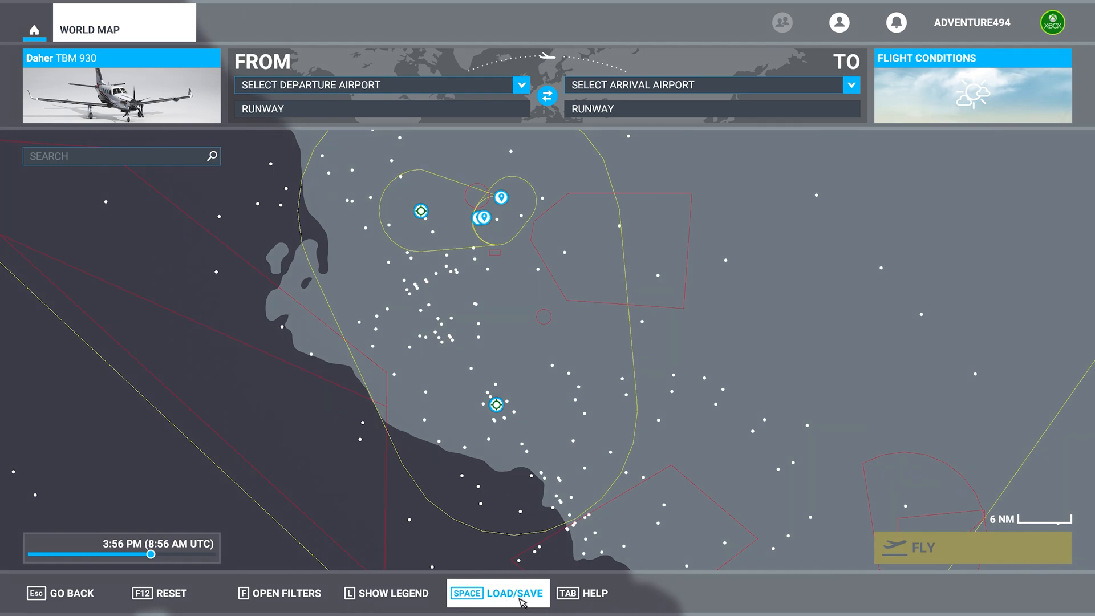
click(518, 602)
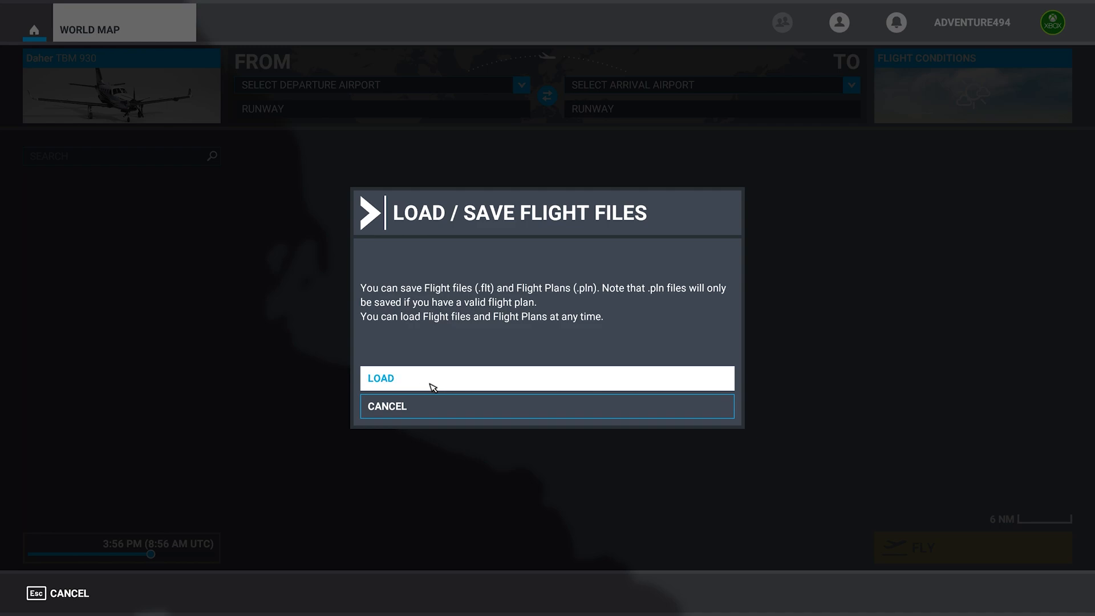
click(430, 384)
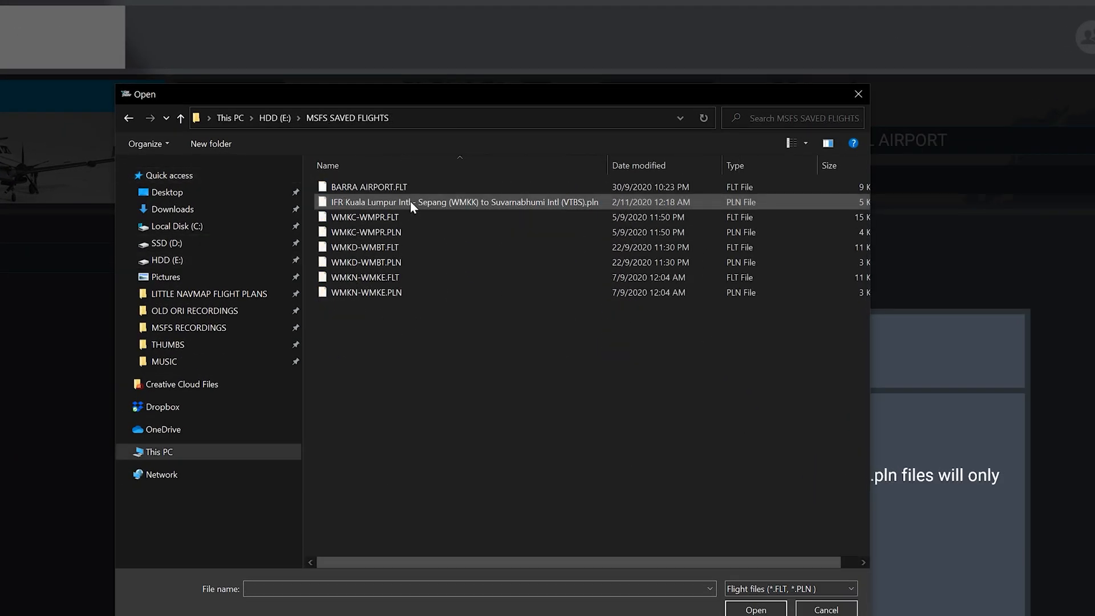
click(411, 202)
click(756, 611)
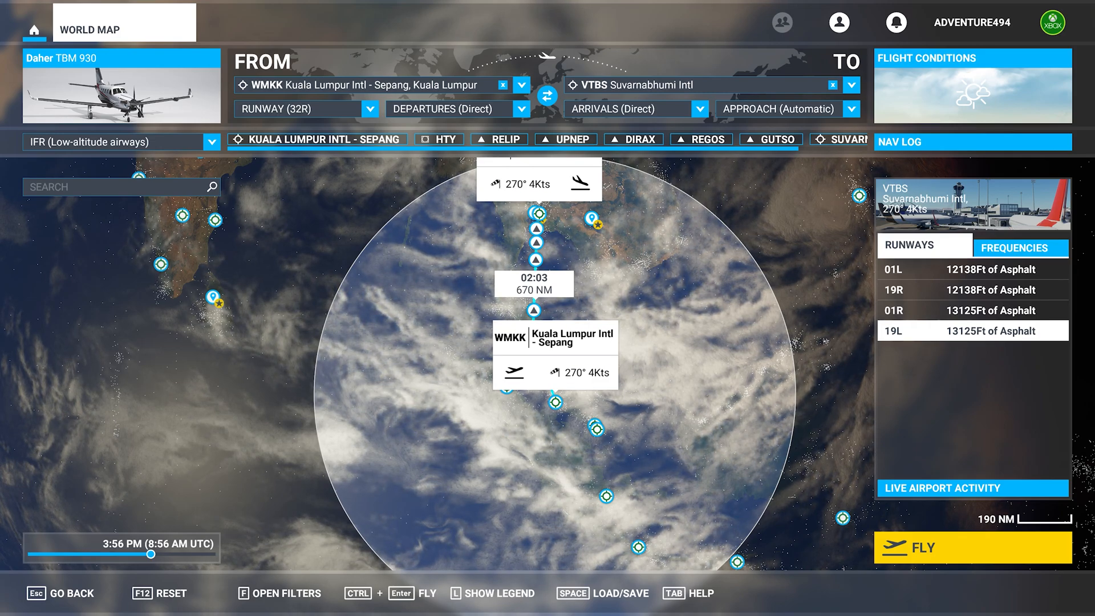
- Set the world map's weather layer filter to OFF and look through the remaining map filters
click(278, 596)
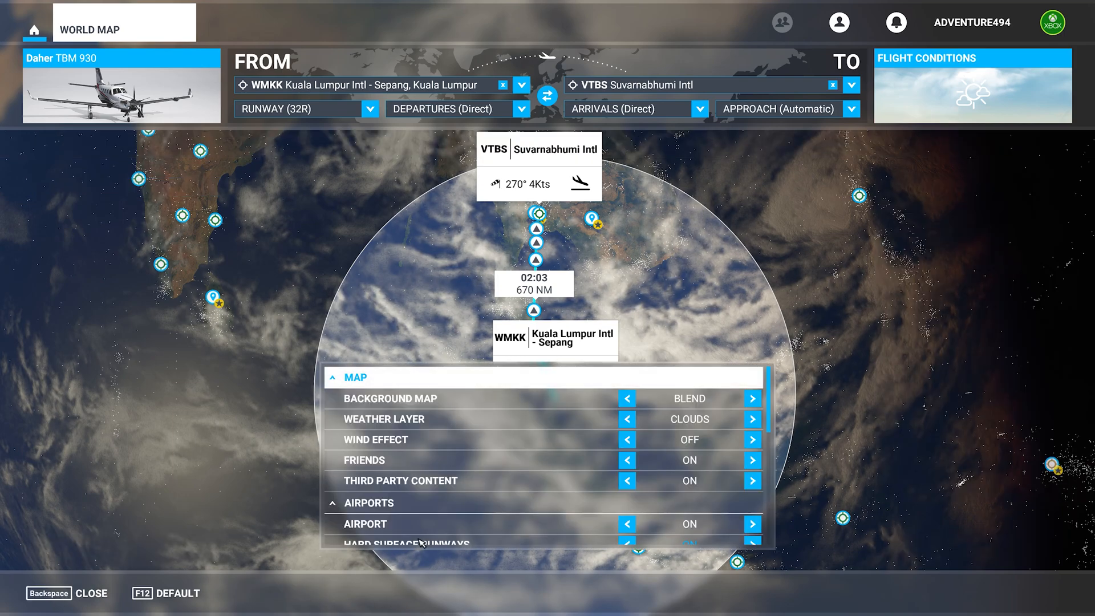
click(753, 420)
click(753, 419)
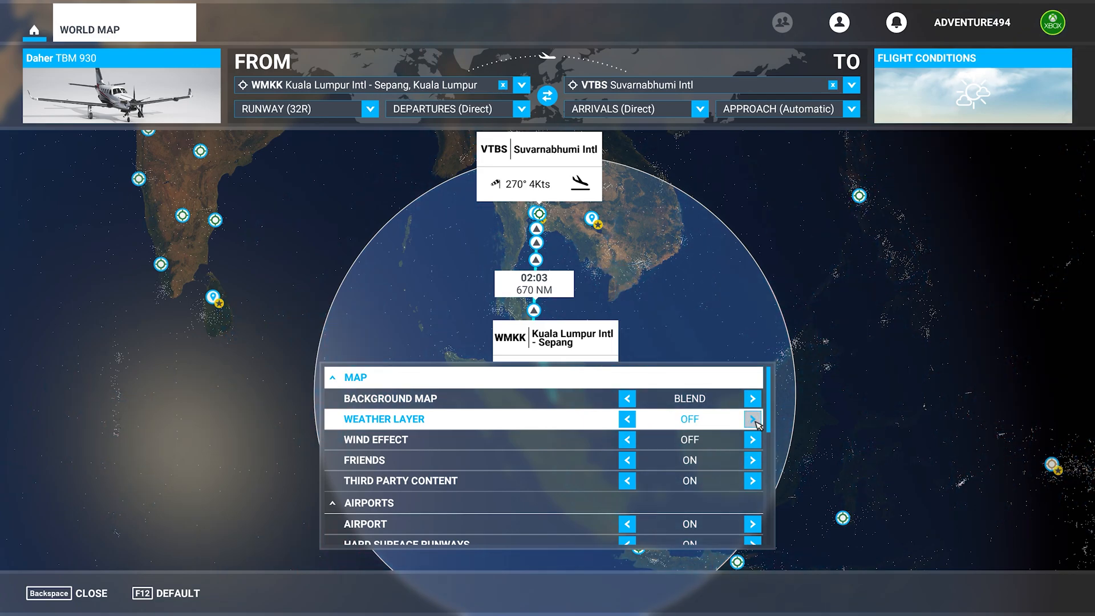
scroll(735, 459, down, 5)
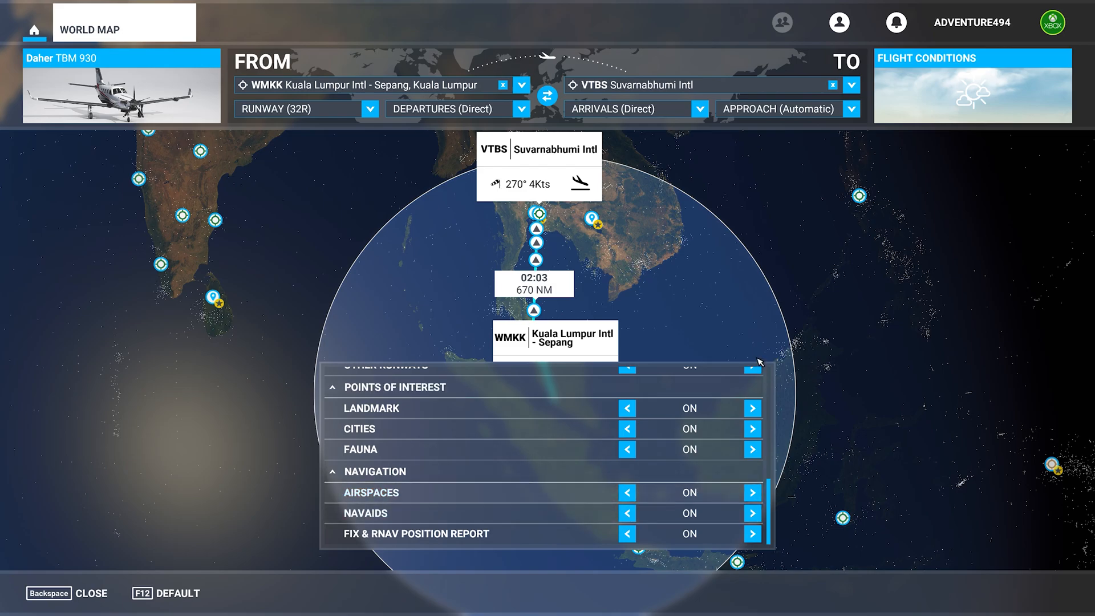
click(78, 597)
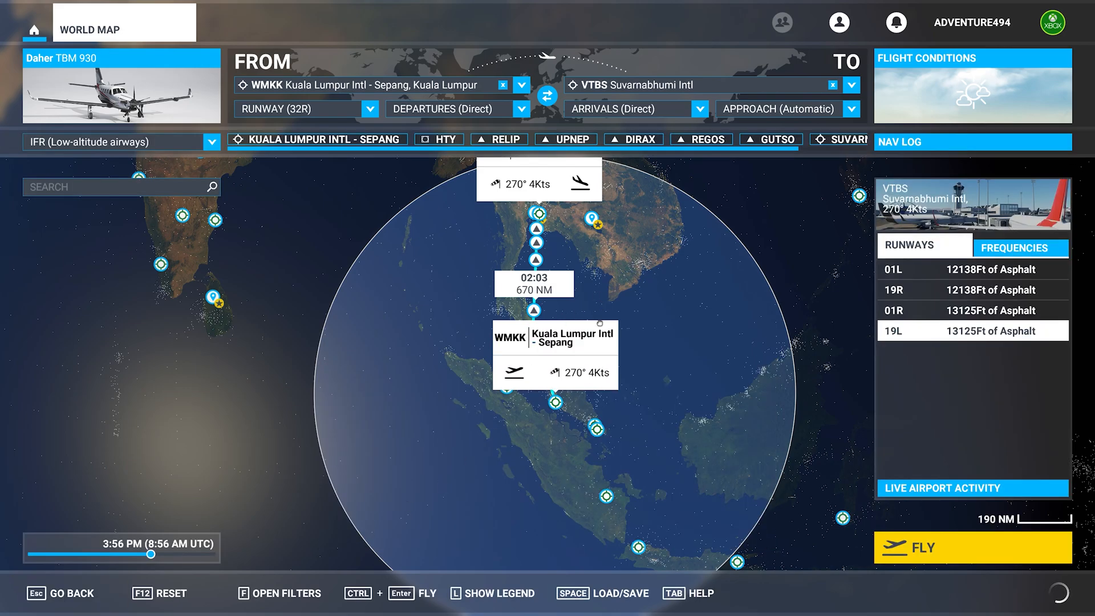
- Examine the loaded route on the world map from WMKK past HTY up to the arrival at VTBS
scroll(579, 352, up, 2)
scroll(580, 352, up, 4)
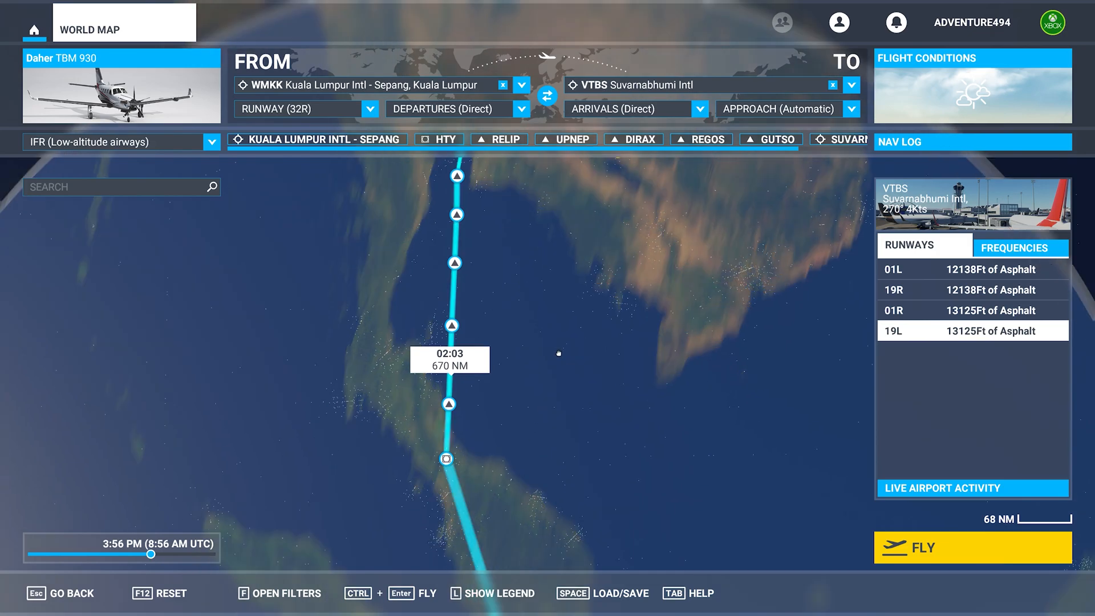
scroll(541, 441, up, 3)
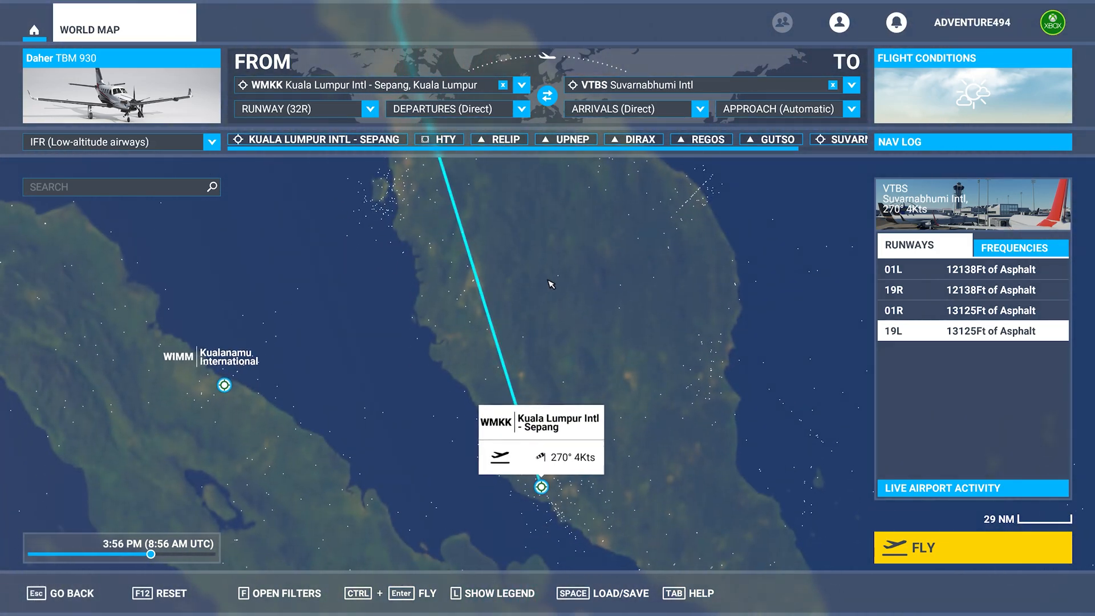
scroll(563, 438, up, 3)
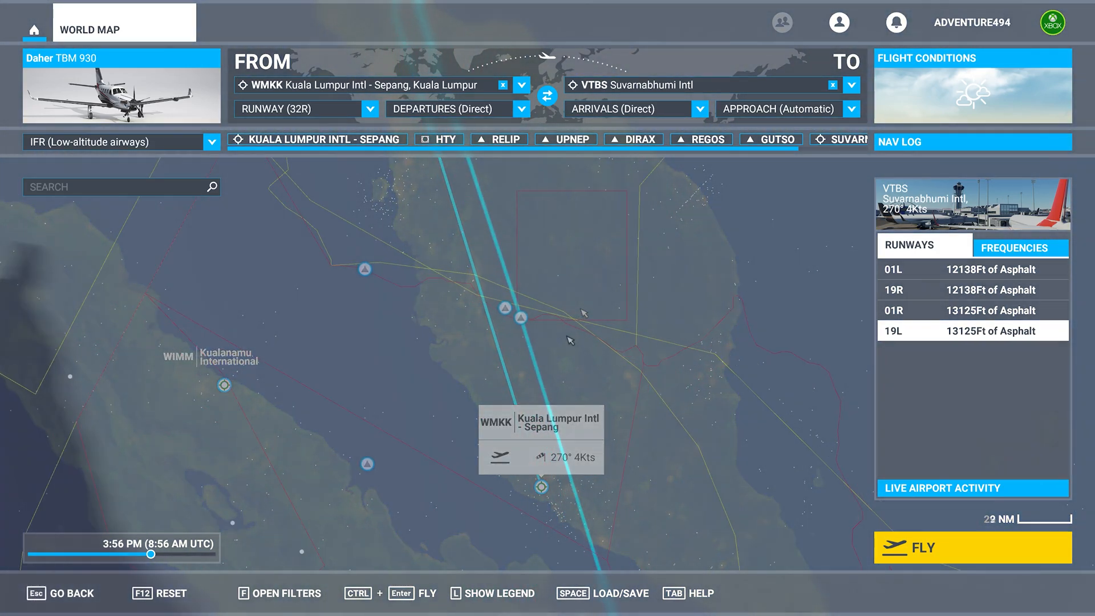
scroll(613, 404, down, 2)
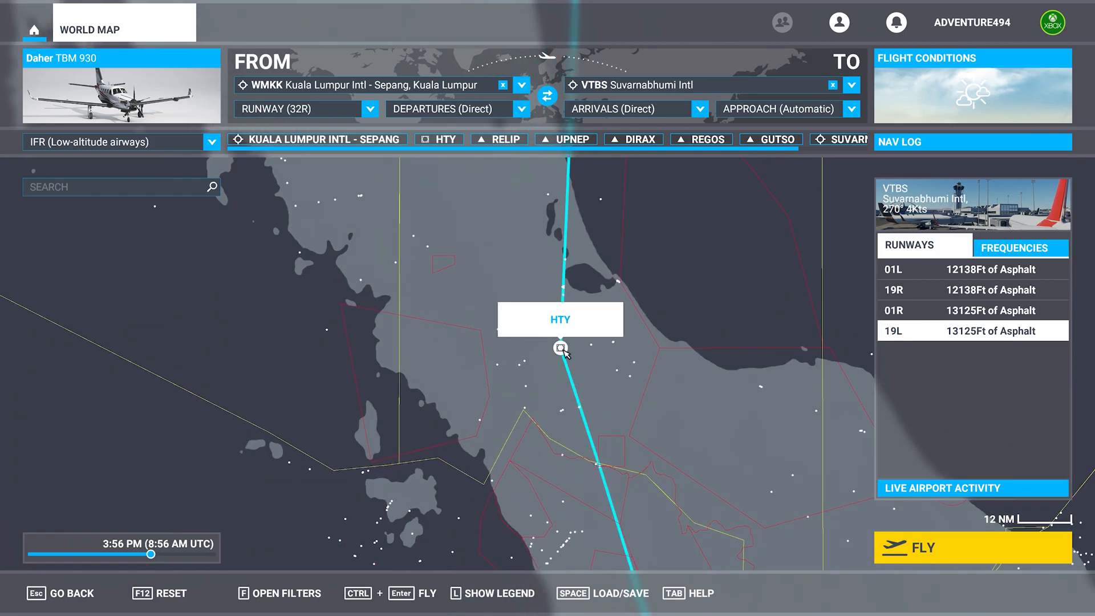
scroll(631, 289, down, 2)
scroll(605, 326, down, 2)
drag(657, 242, 632, 378)
drag(612, 224, 607, 411)
scroll(557, 284, up, 8)
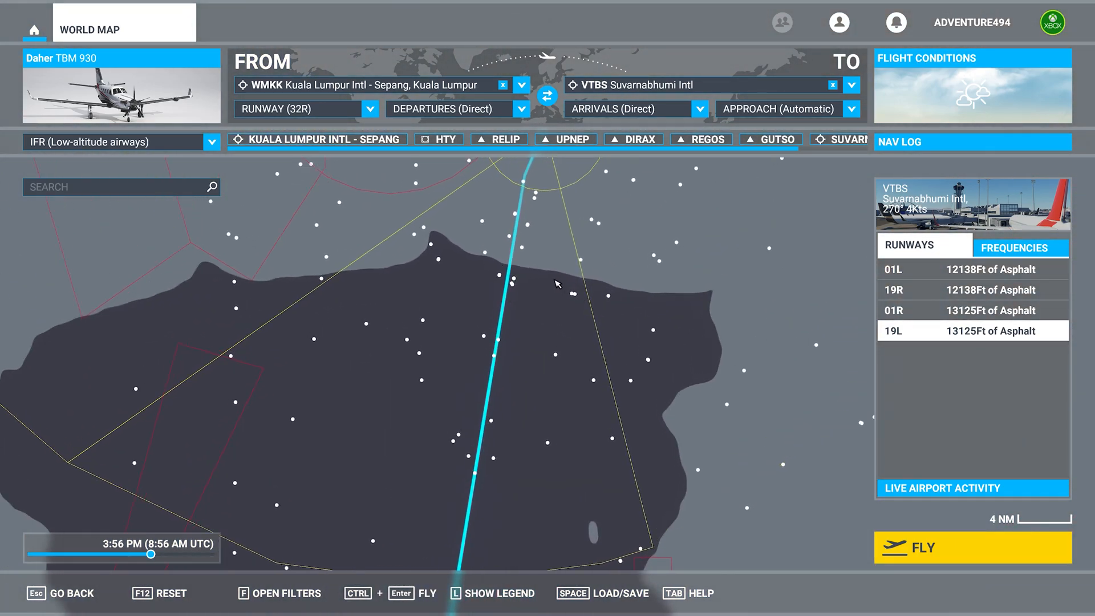
drag(557, 283, 571, 380)
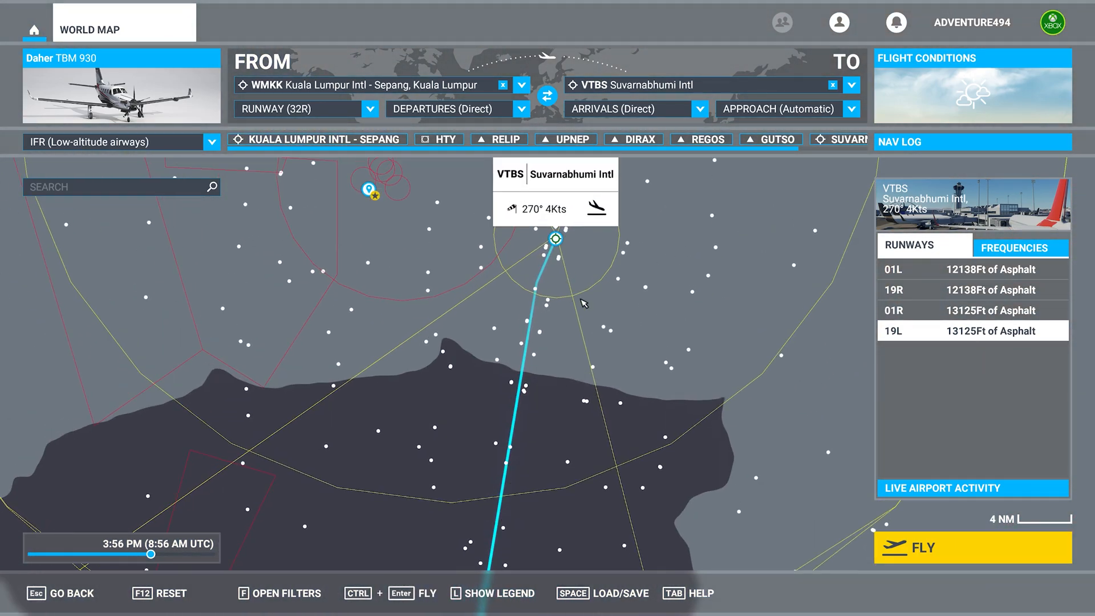
- Trace the loaded route south from VTBS over HTY to WMKK and examine its departure point on runway 32R
scroll(602, 309, down, 3)
drag(604, 350, 549, 221)
drag(562, 445, 542, 229)
drag(531, 502, 567, 213)
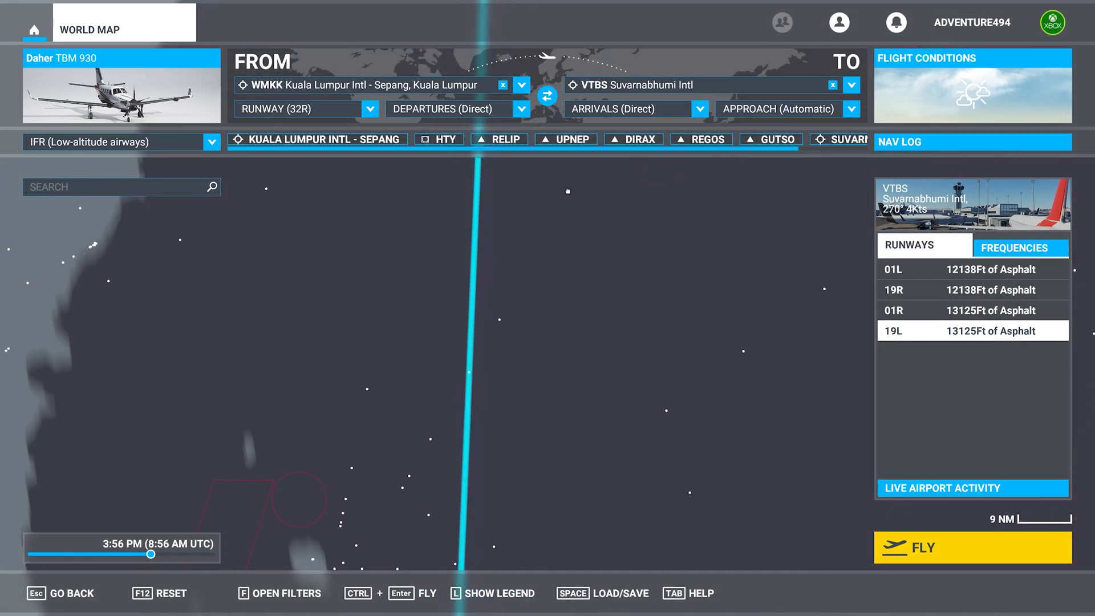
drag(599, 468, 591, 176)
drag(542, 485, 579, 213)
drag(582, 502, 624, 295)
scroll(625, 295, down, 5)
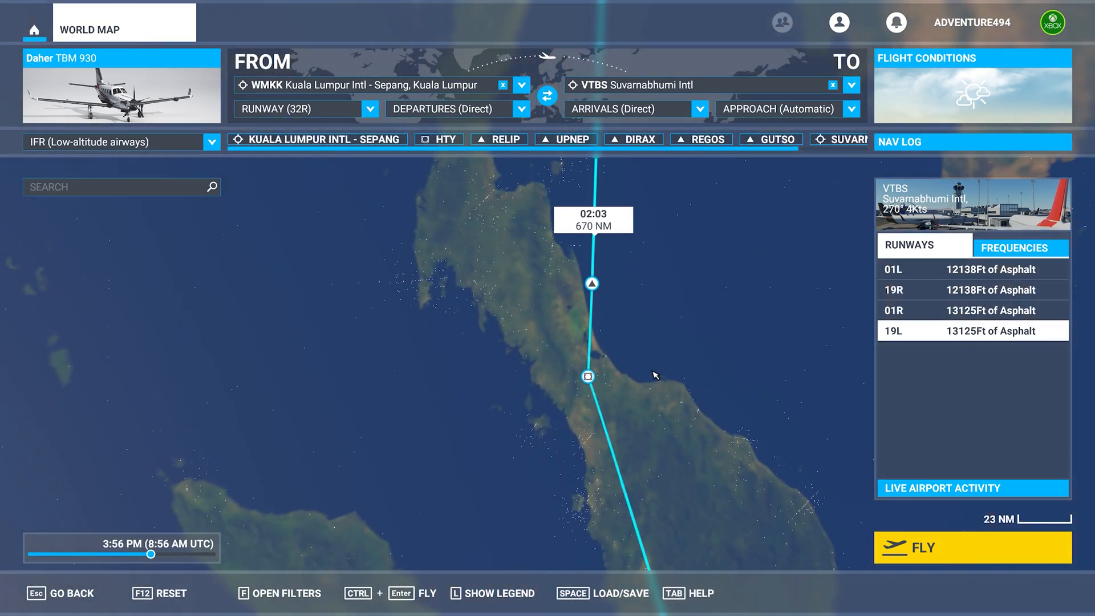
drag(645, 431, 607, 318)
drag(629, 364, 479, 111)
scroll(521, 338, up, 10)
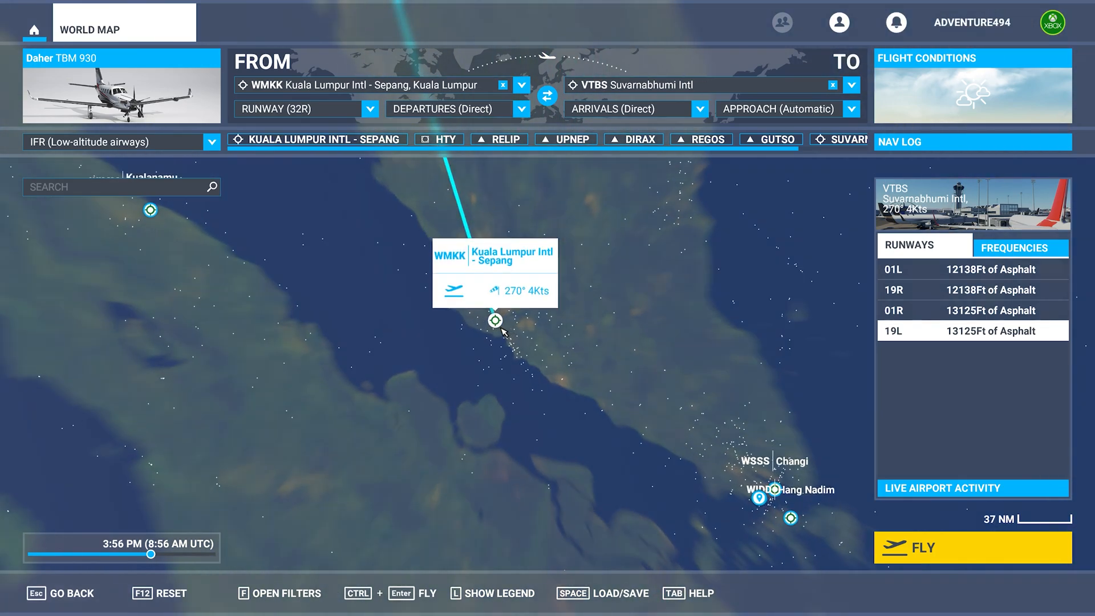
drag(486, 217, 529, 348)
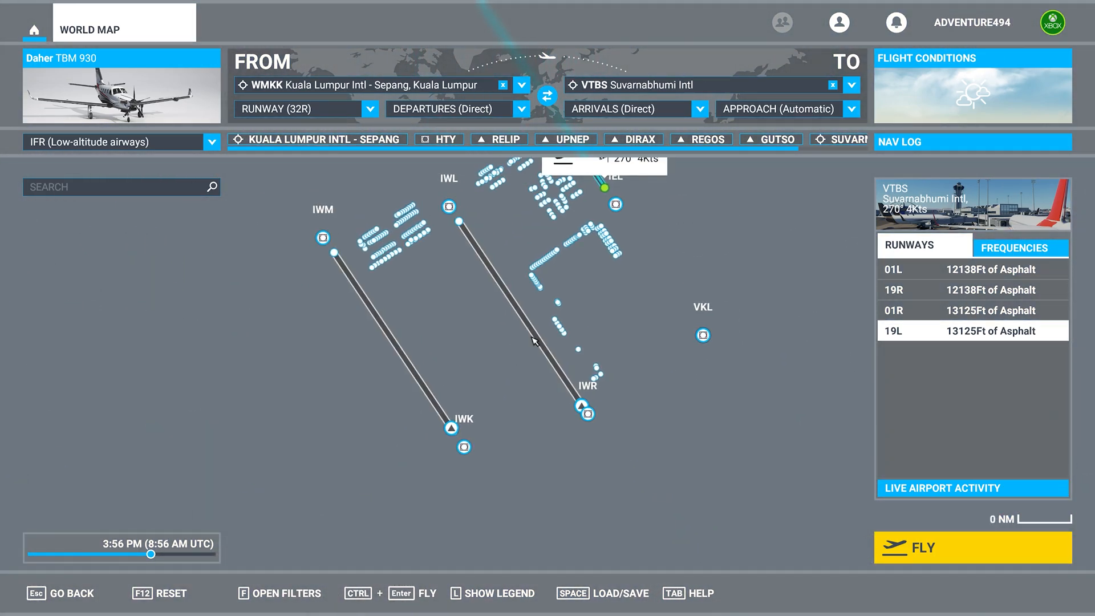
drag(630, 284, 632, 328)
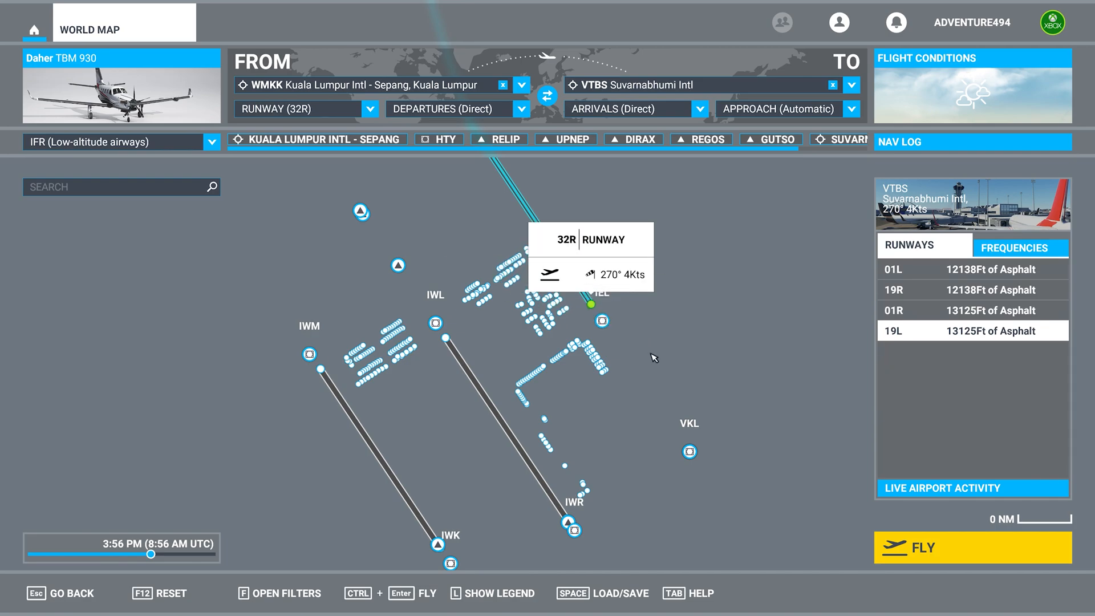
scroll(653, 355, up, 5)
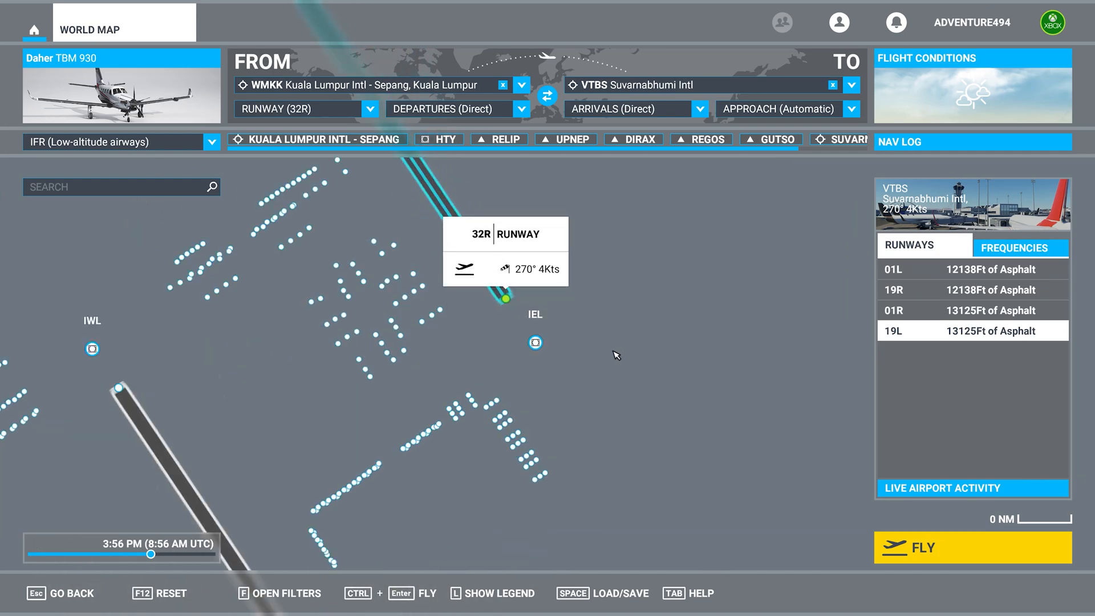
- Try setting Parking 152 as the WMKK departure directly on the map, inspect the recalculated route, and reload the saved flight plan
click(446, 316)
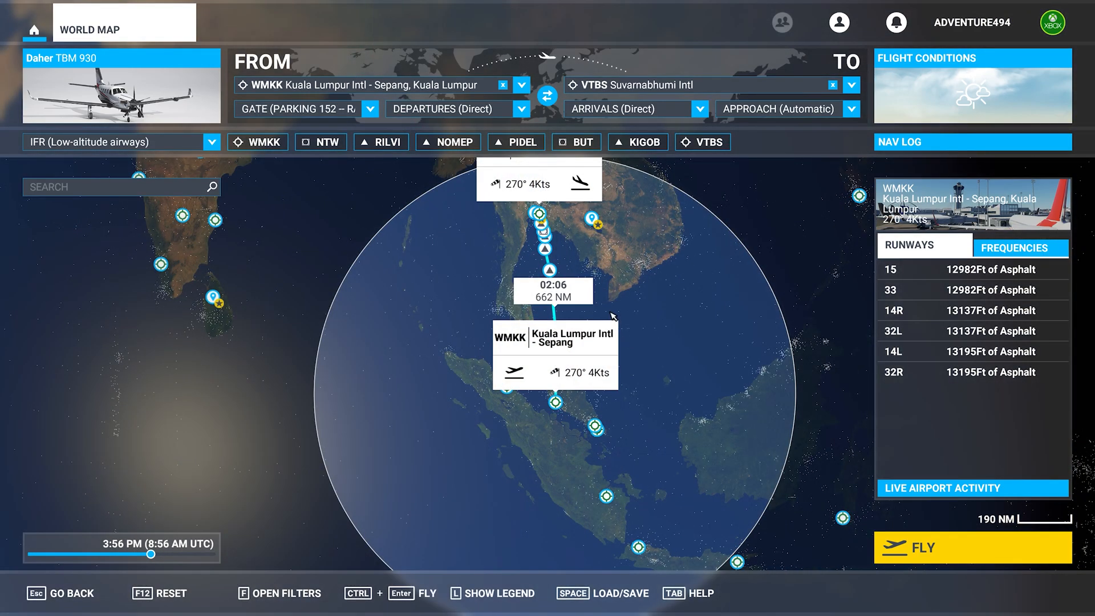
scroll(613, 326, up, 5)
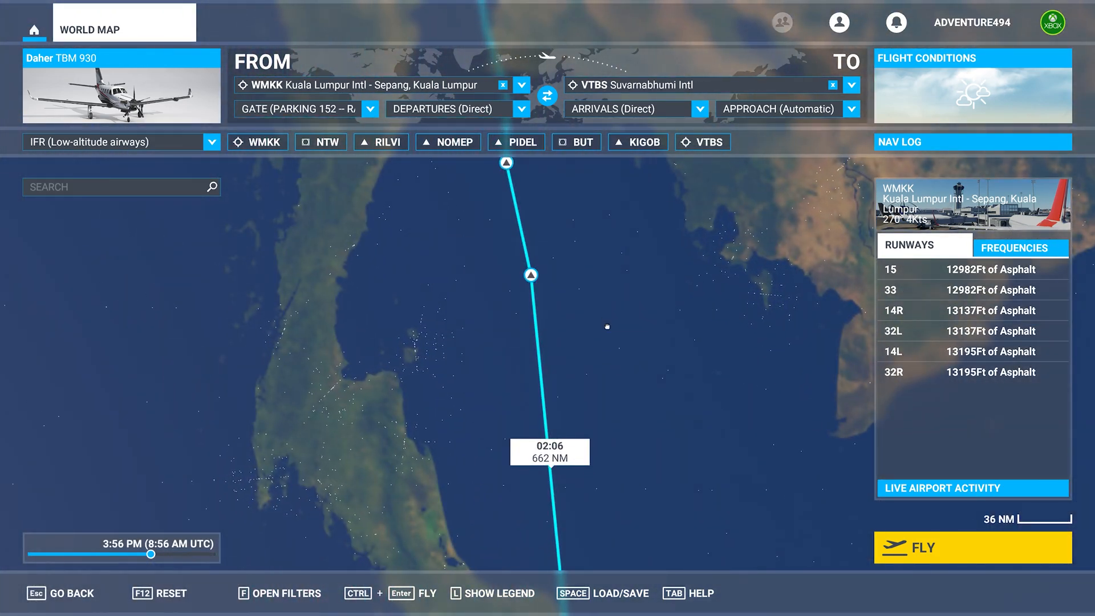
drag(607, 326, 637, 394)
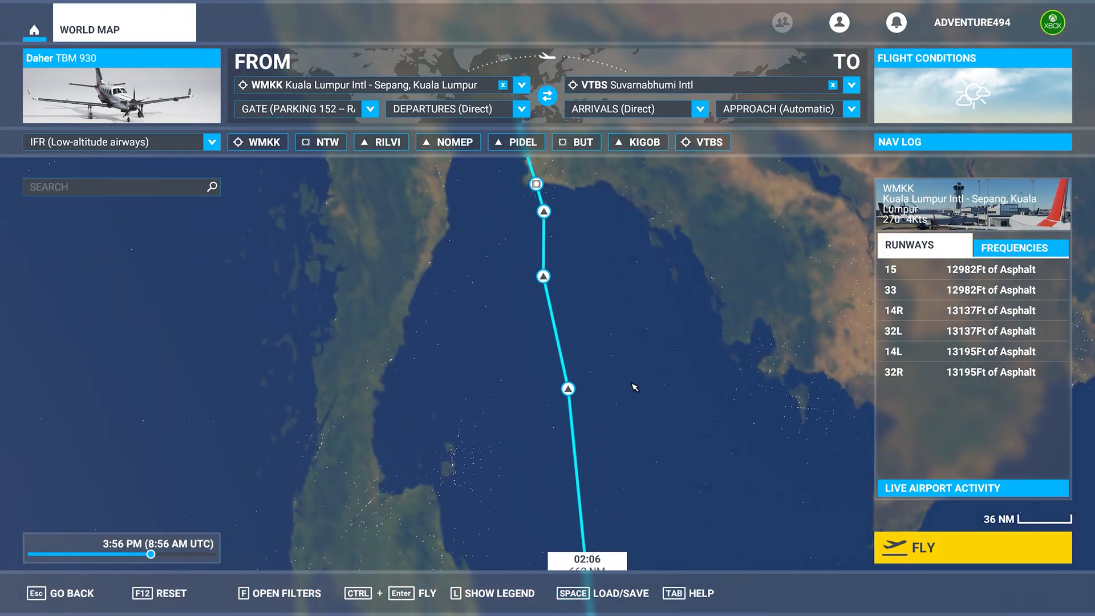
scroll(631, 359, down, 2)
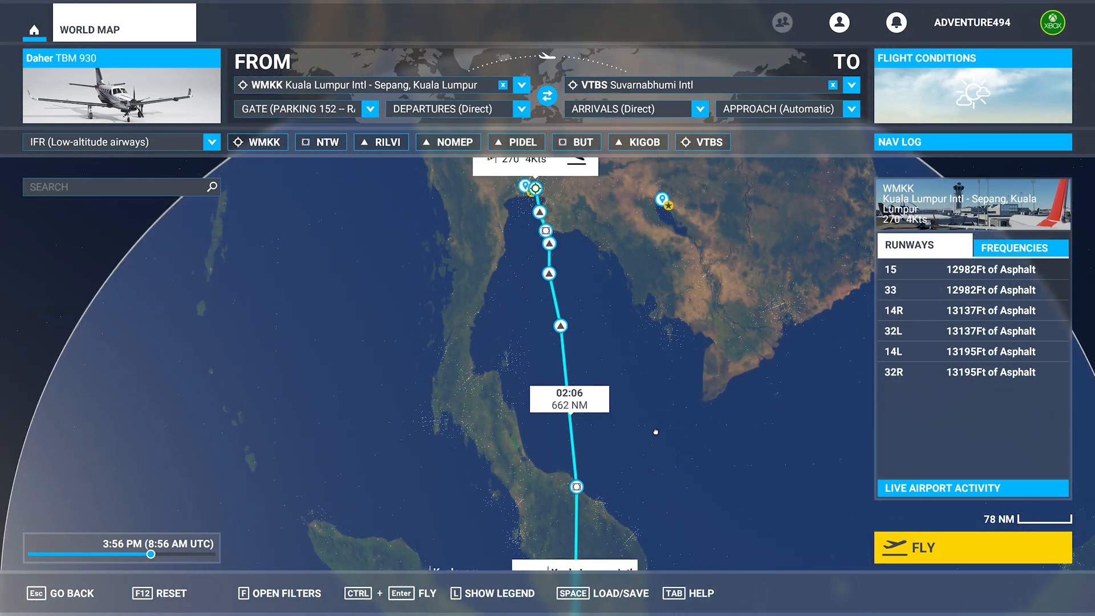
drag(659, 438, 643, 351)
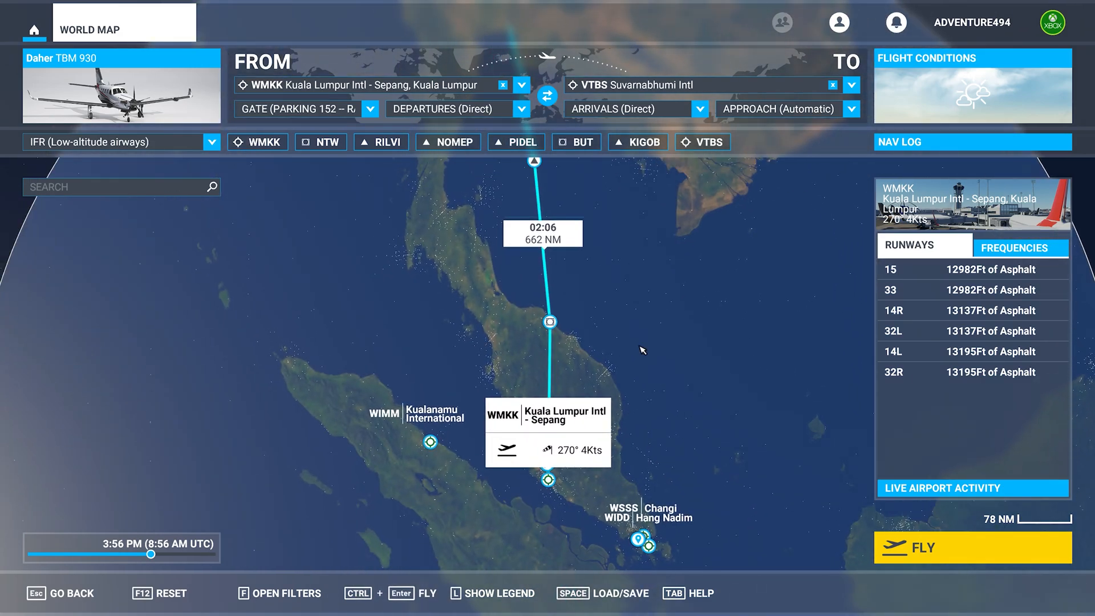
click(604, 598)
click(395, 357)
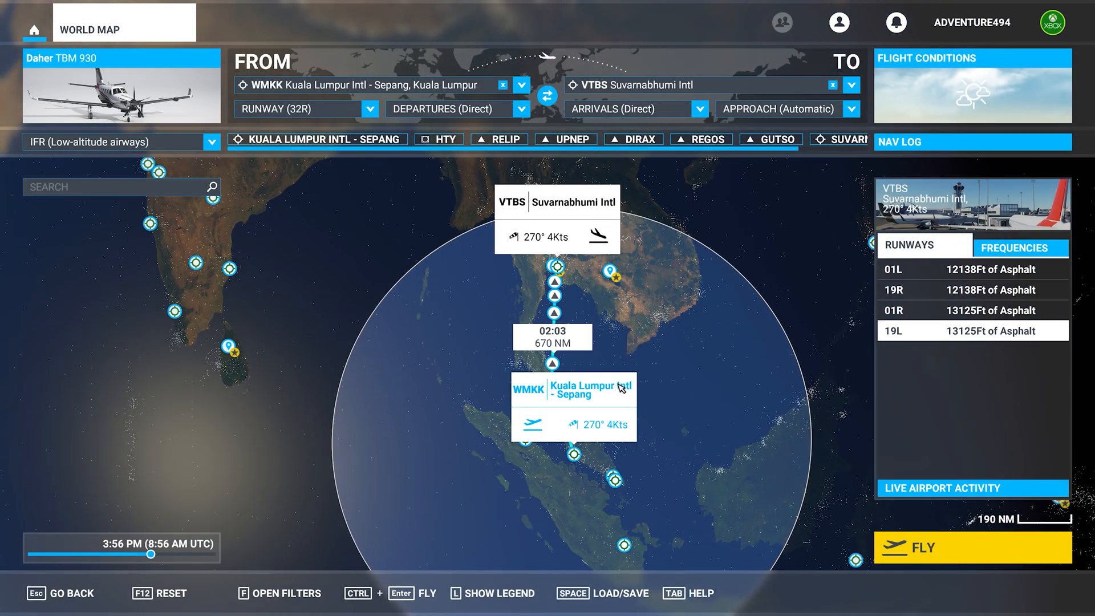
- Examine the reloaded route's start at WMKK, including the runway 32R departure point and the surrounding parking spots
scroll(573, 447, up, 5)
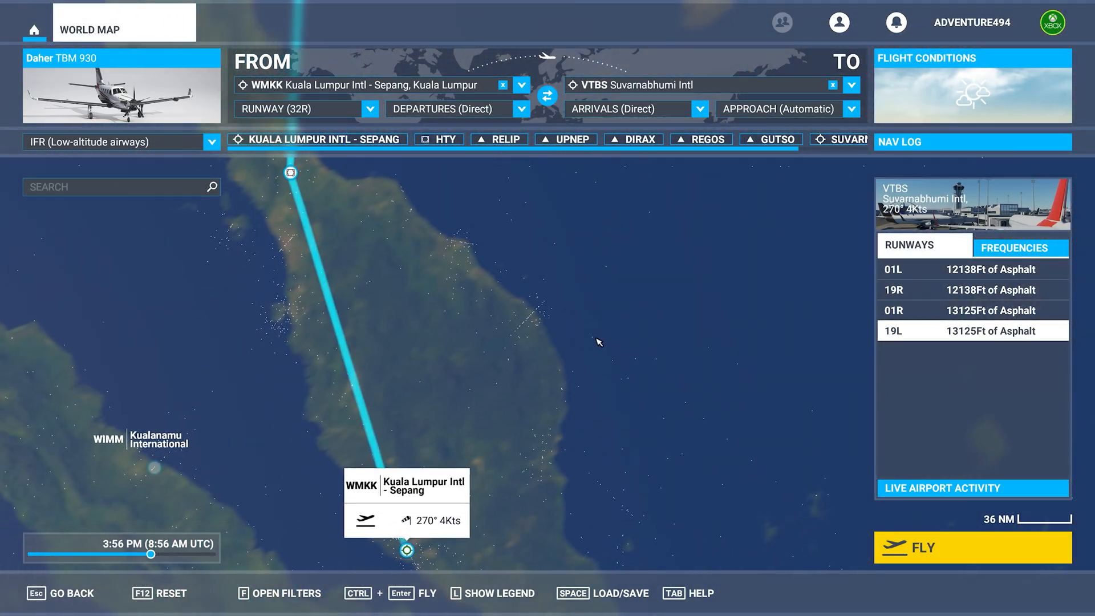
drag(478, 503, 642, 349)
scroll(556, 415, up, 10)
drag(706, 328, 503, 468)
drag(743, 300, 490, 465)
scroll(640, 342, down, 3)
drag(710, 277, 661, 348)
scroll(660, 348, up, 4)
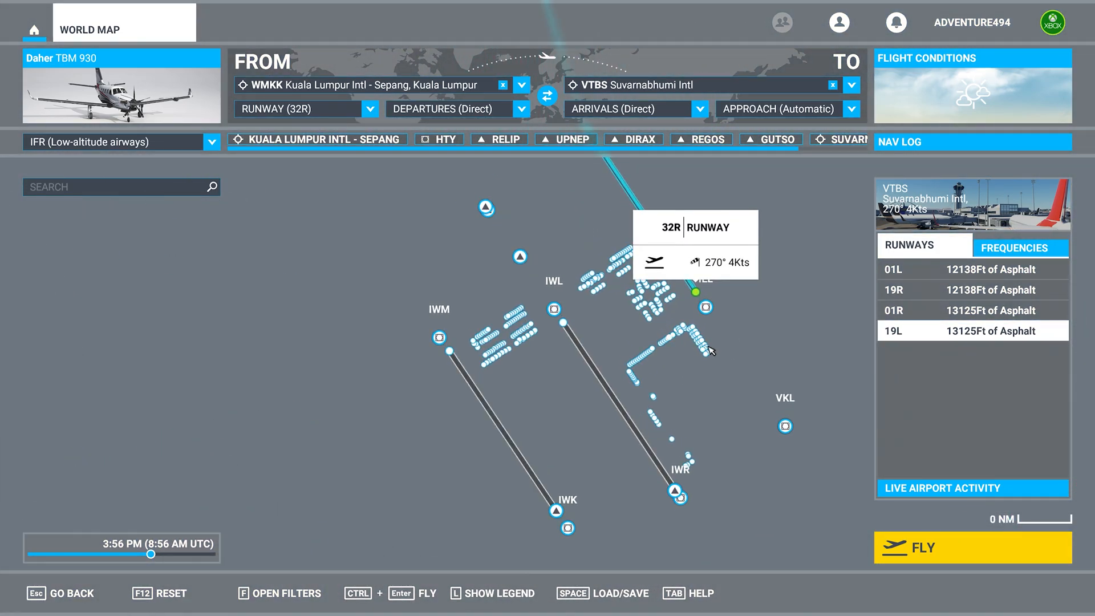
scroll(576, 304, up, 5)
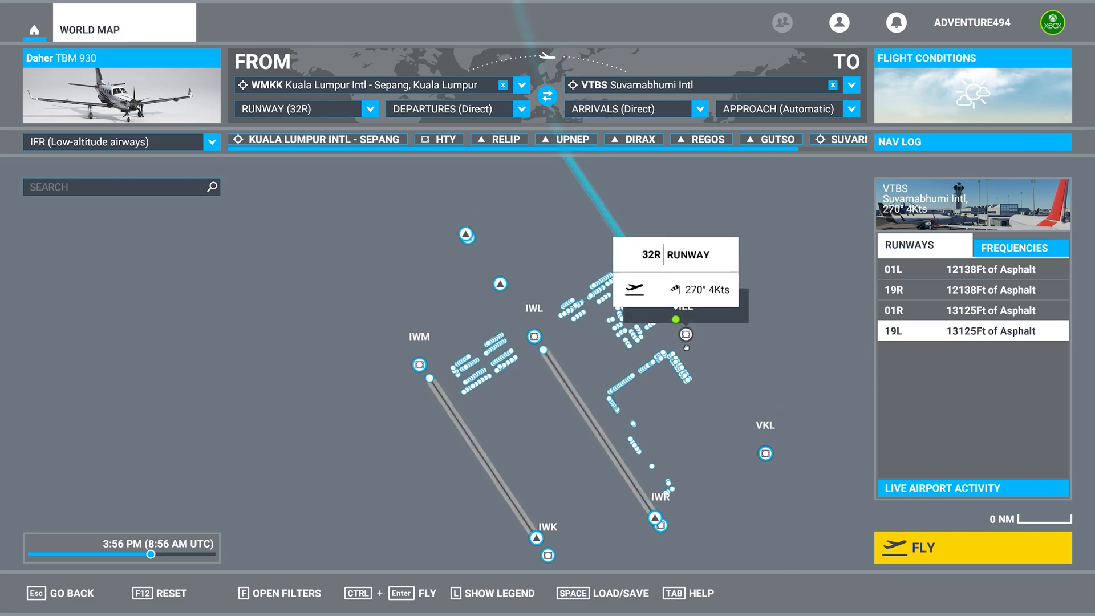
drag(523, 332, 544, 351)
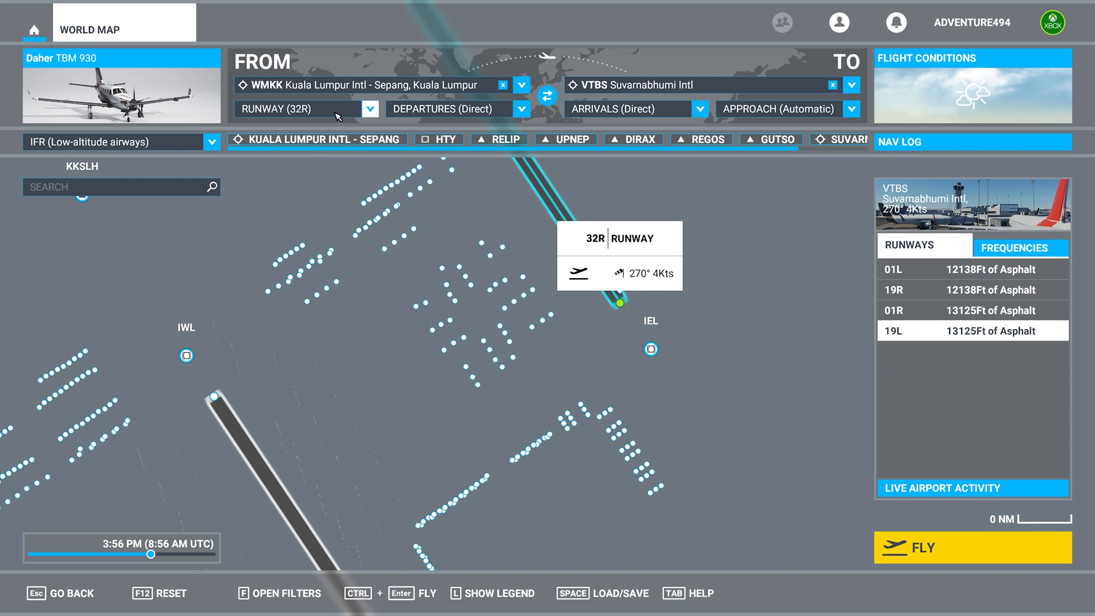
- Set the WMKK departure position to PARKING 152 – RAMP from the list of runways, gates and parking spots
click(371, 109)
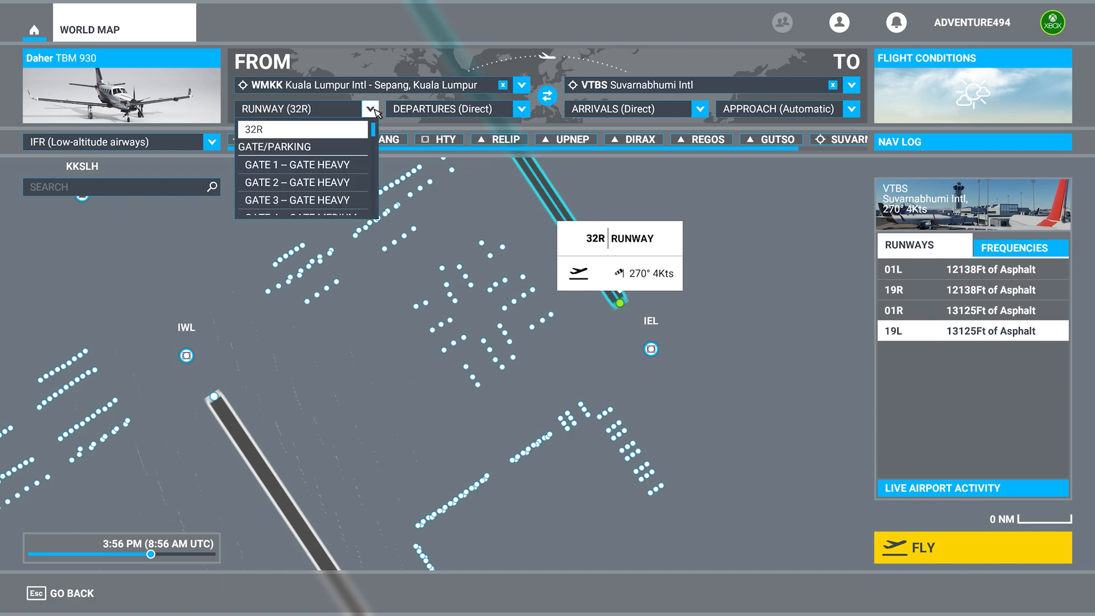
scroll(340, 182, down, 10)
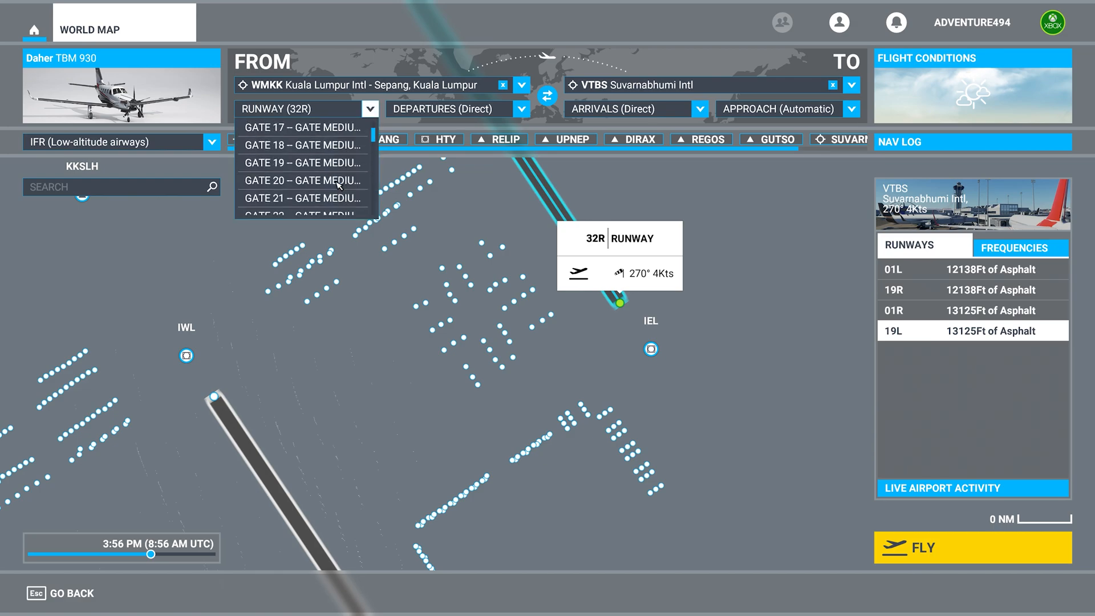
scroll(334, 183, down, 15)
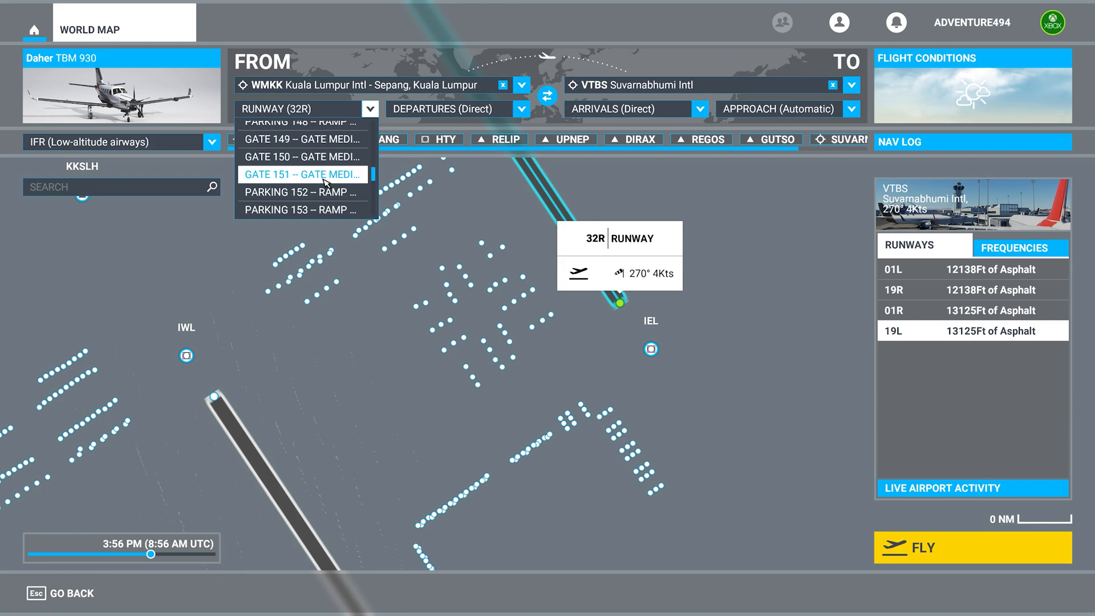
click(331, 194)
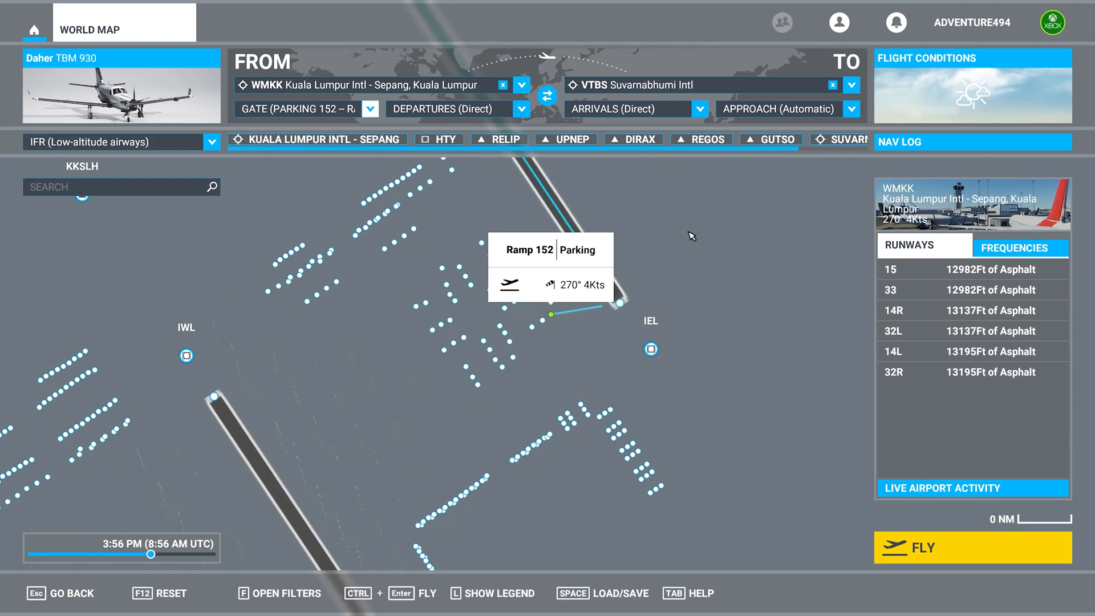
- Examine the route from Ramp 152 at WMKK north to HTY to check that its waypoints are preserved
drag(690, 233, 667, 295)
scroll(667, 295, down, 5)
drag(658, 170, 603, 296)
scroll(615, 285, down, 3)
drag(566, 207, 576, 315)
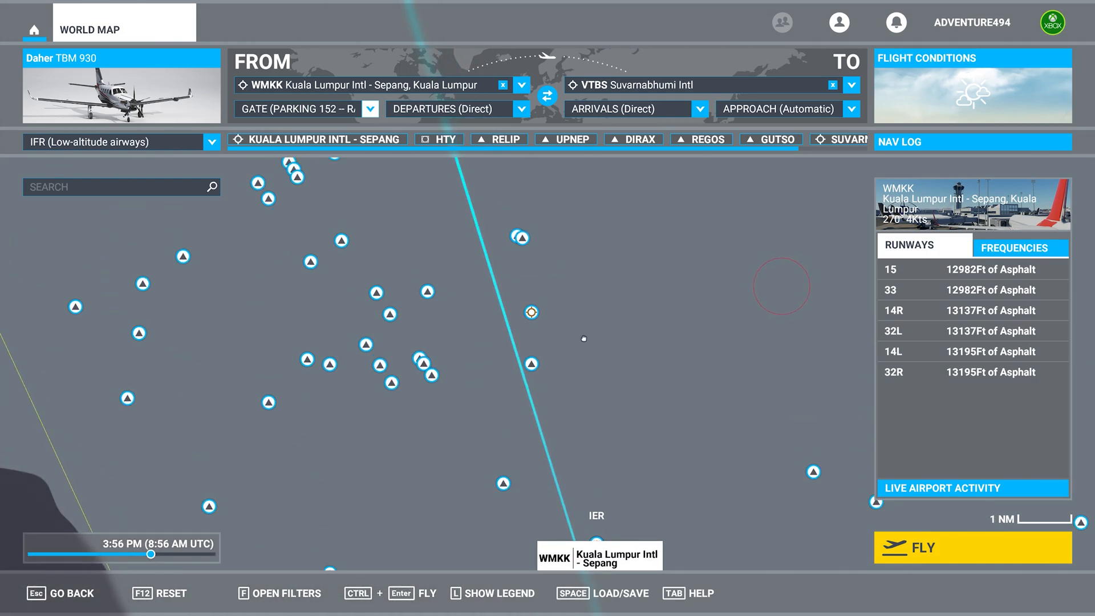
scroll(576, 315, down, 5)
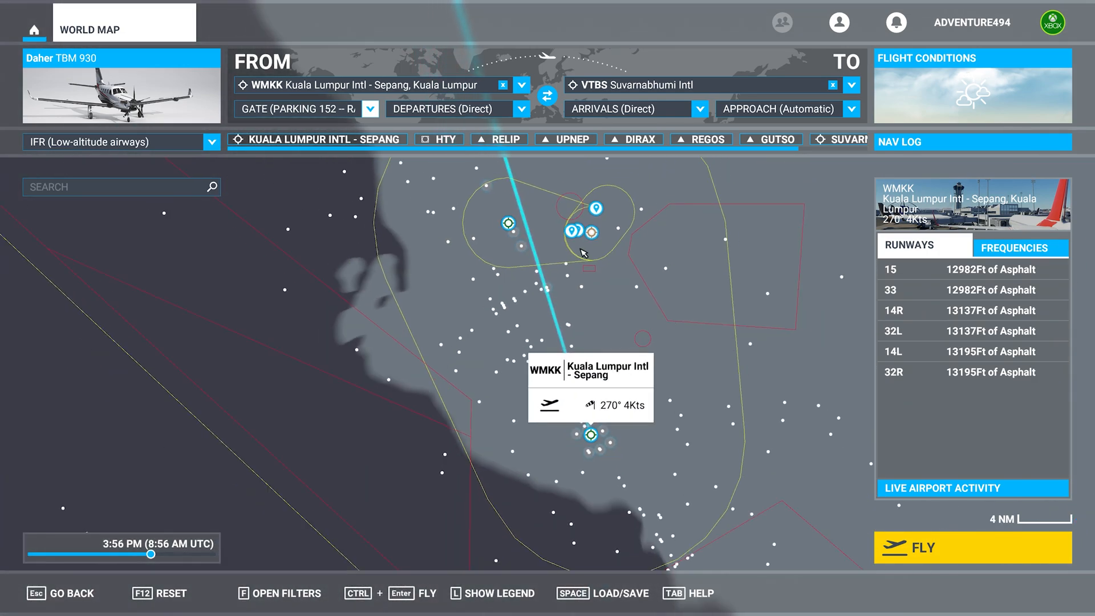
scroll(580, 249, down, 4)
drag(584, 234, 543, 361)
drag(531, 249, 544, 342)
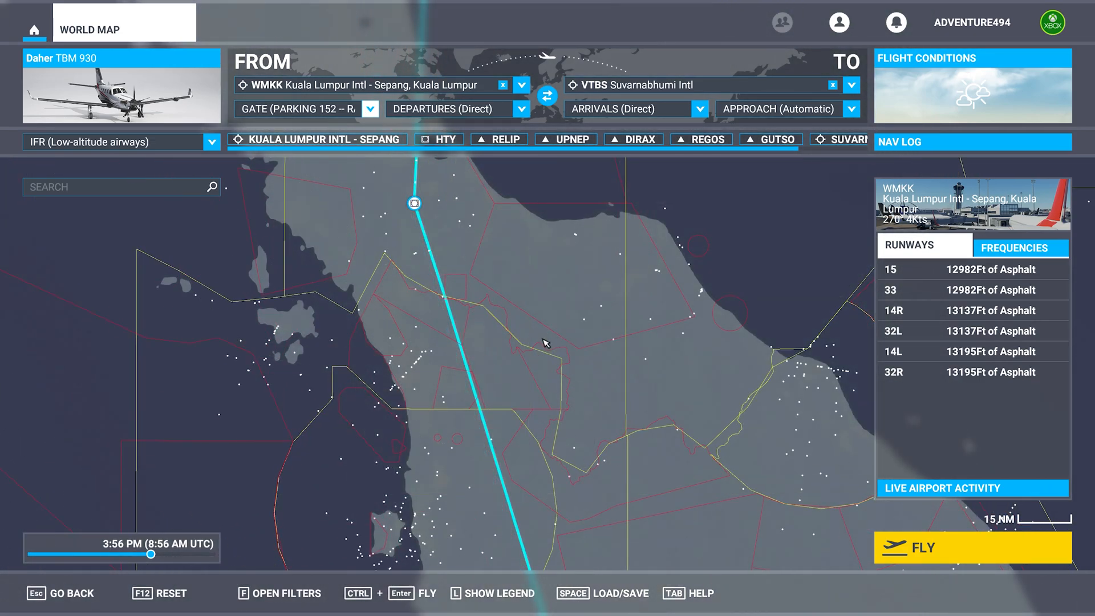
drag(546, 344, 514, 247)
drag(550, 377, 522, 259)
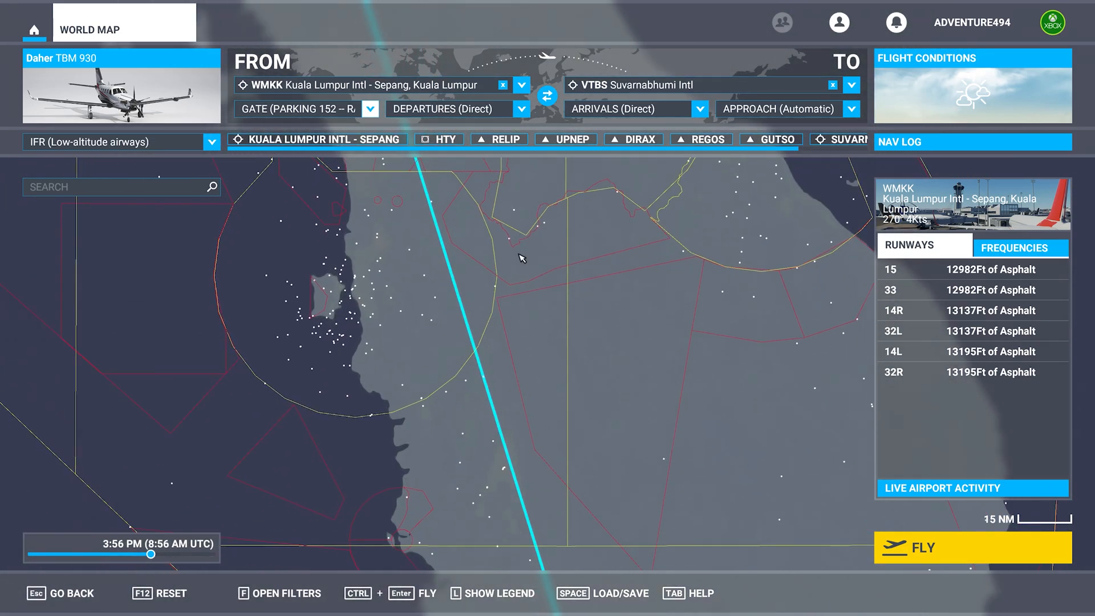
drag(562, 381, 538, 262)
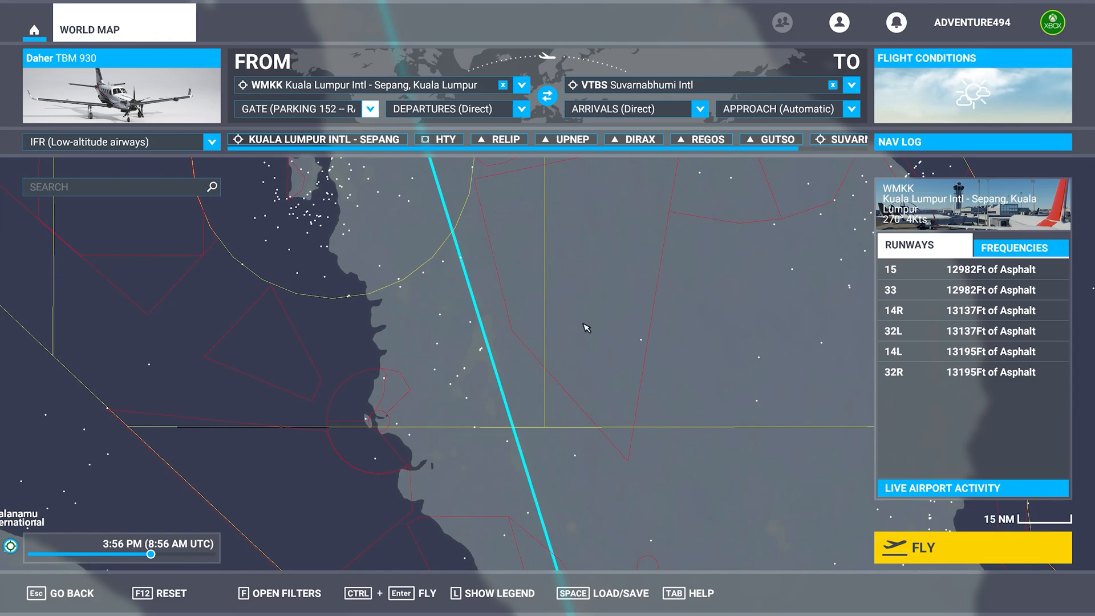
- Start the flight, page down the Active Flight Plan on the cockpit touchscreen through its waypoints, and view the parked aircraft from outside
click(928, 551)
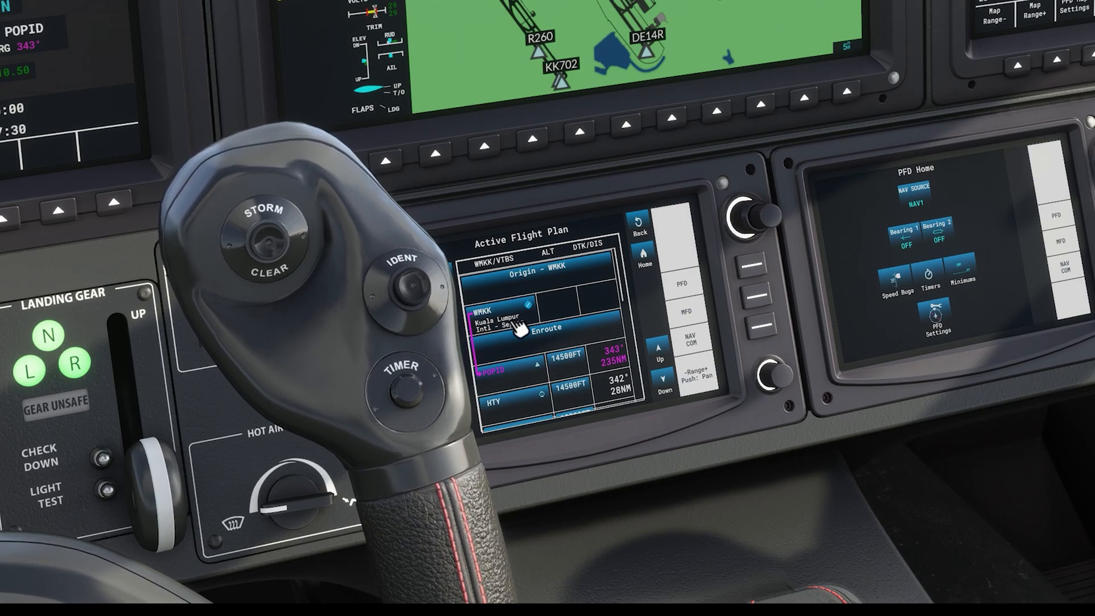
click(662, 380)
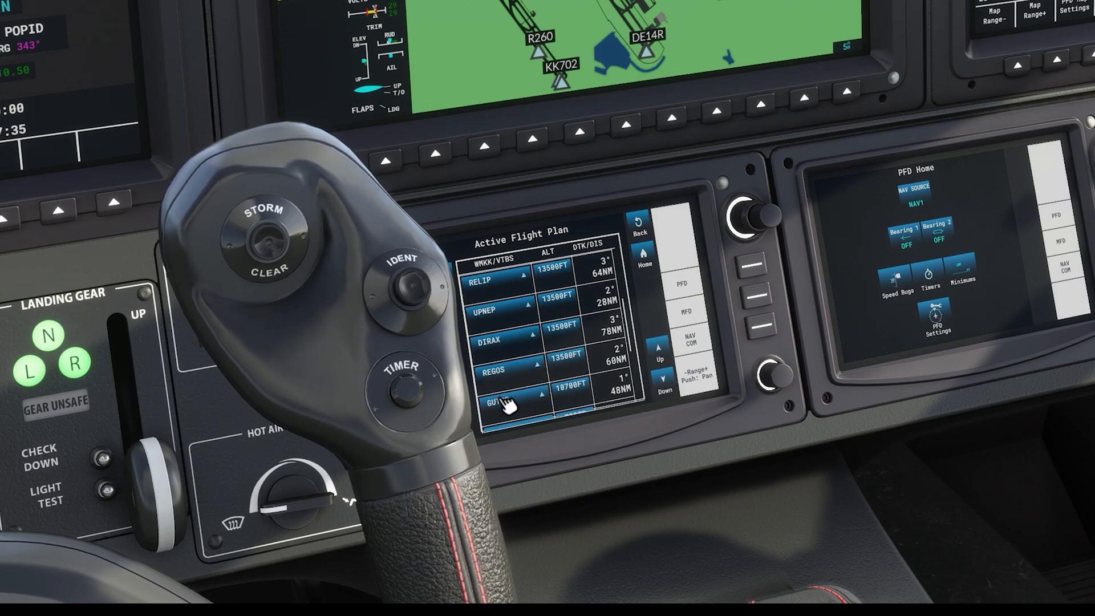
click(665, 381)
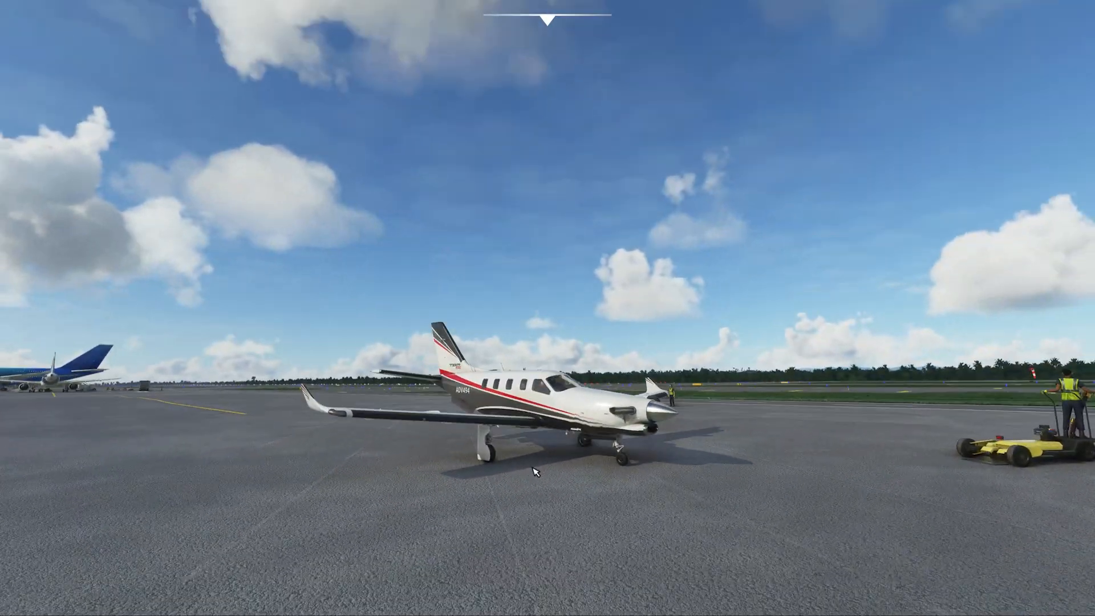
drag(532, 468, 348, 525)
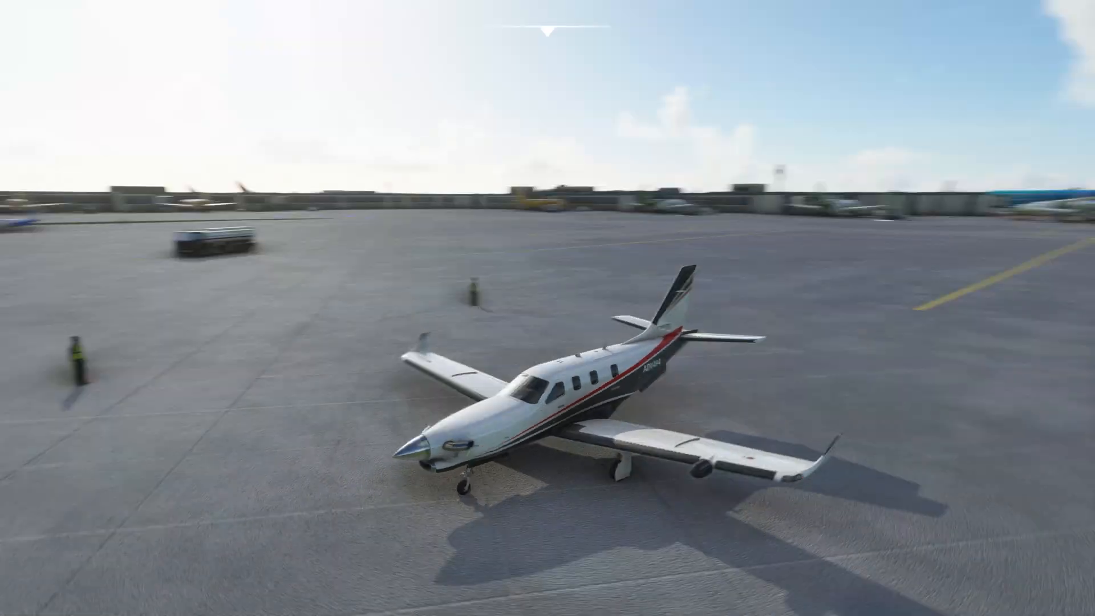